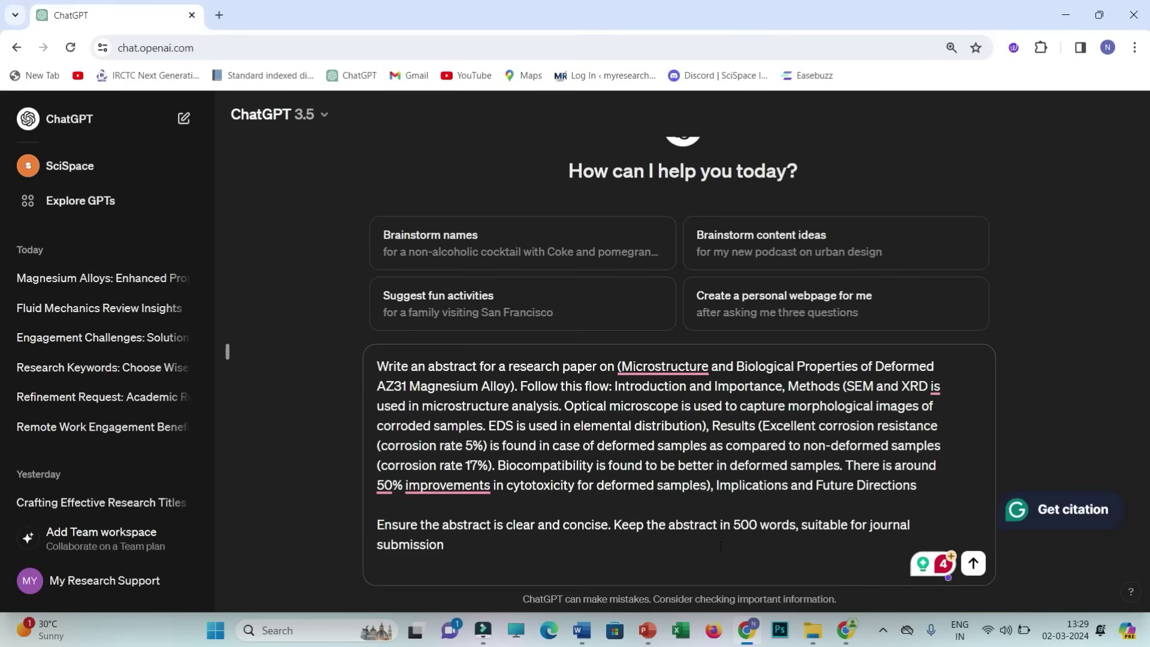
Send the abstract prompt and copy the generated abstract from Introduction and Importance onward.
key("Return")
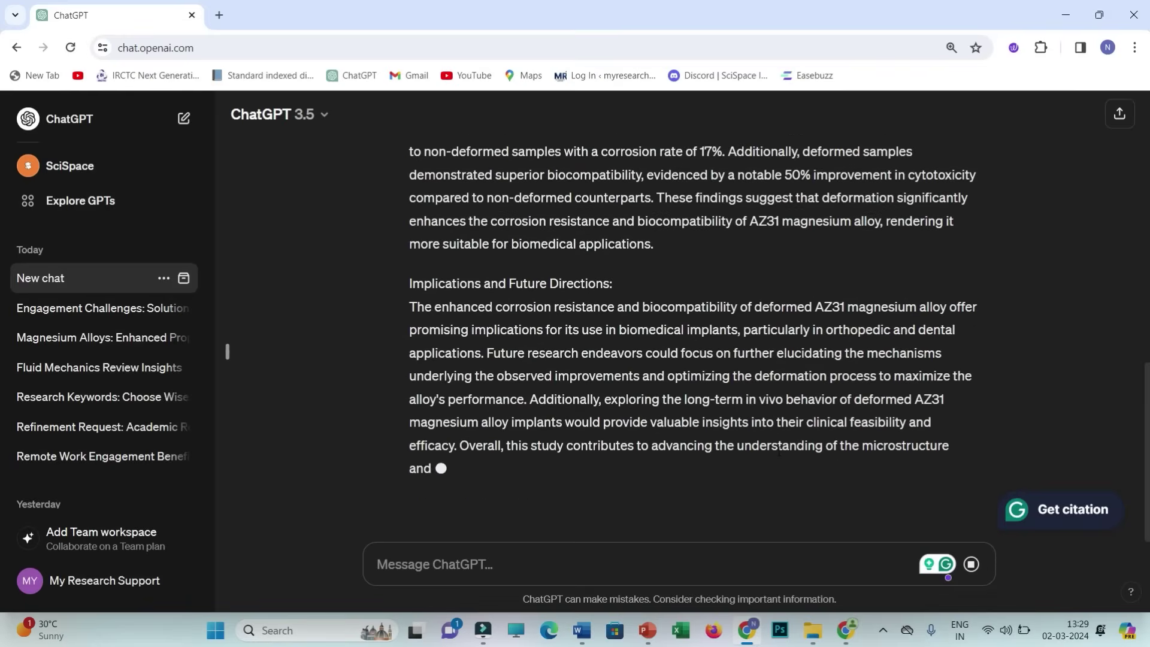
scroll(555, 408, "up", 10)
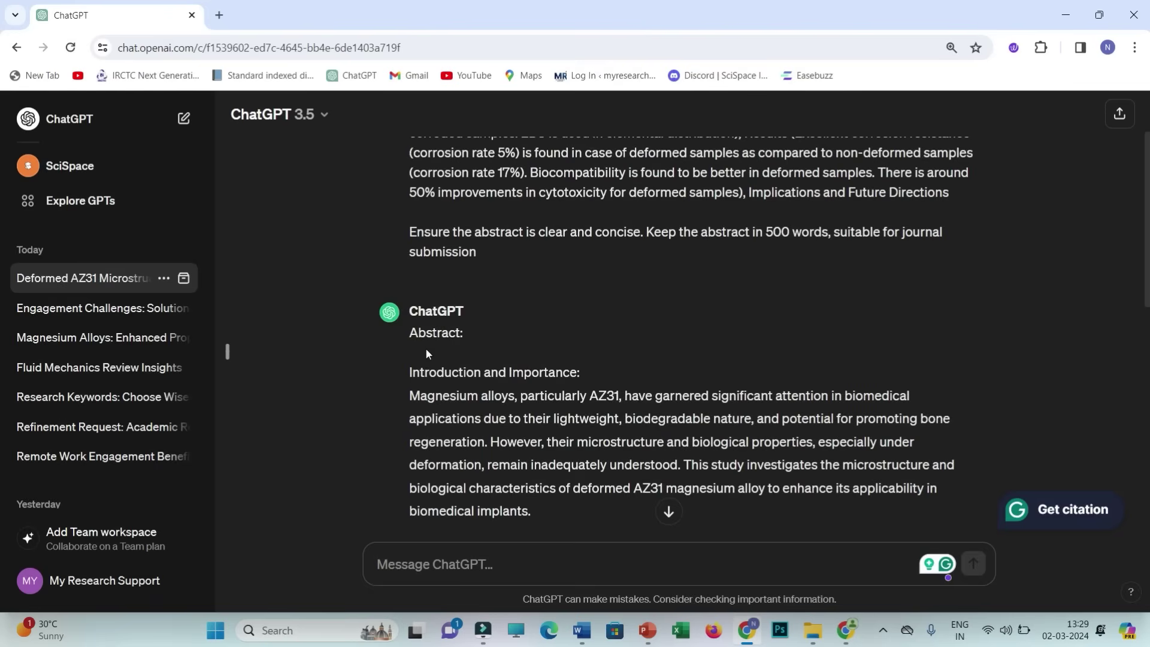
left_click_drag(409, 372, 661, 476)
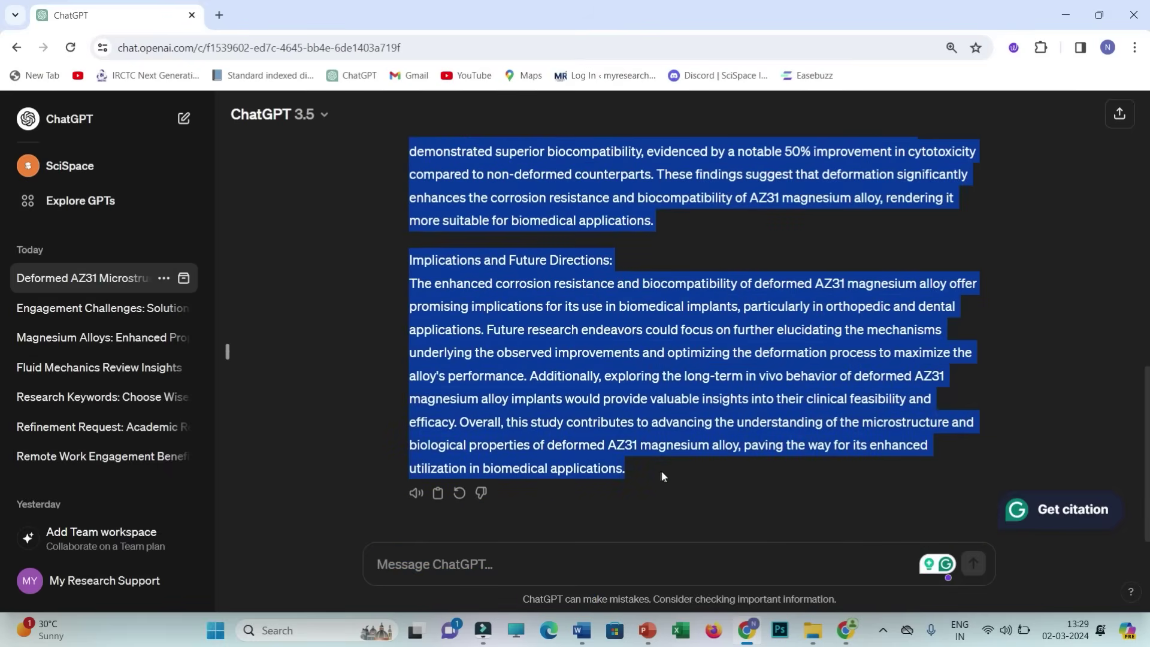
left_click(582, 630)
Paste the abstract below Key Results and replace its first heading with 'Abstract'.
left_click(252, 475)
key("ctrl+v")
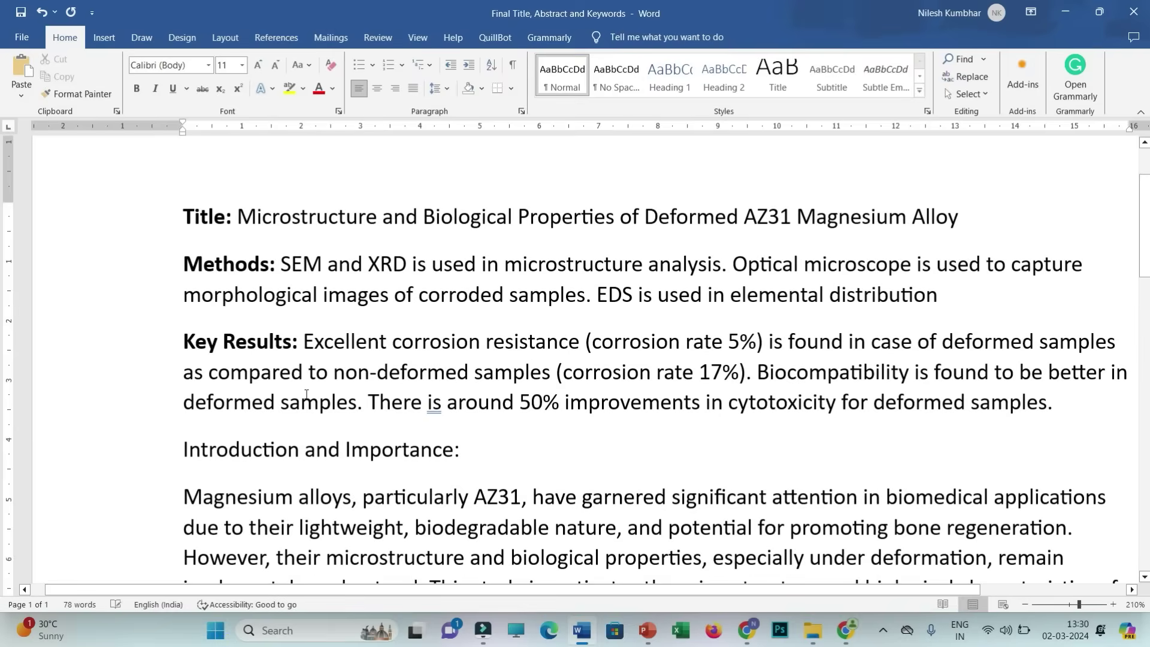
left_click_drag(479, 457, 204, 450)
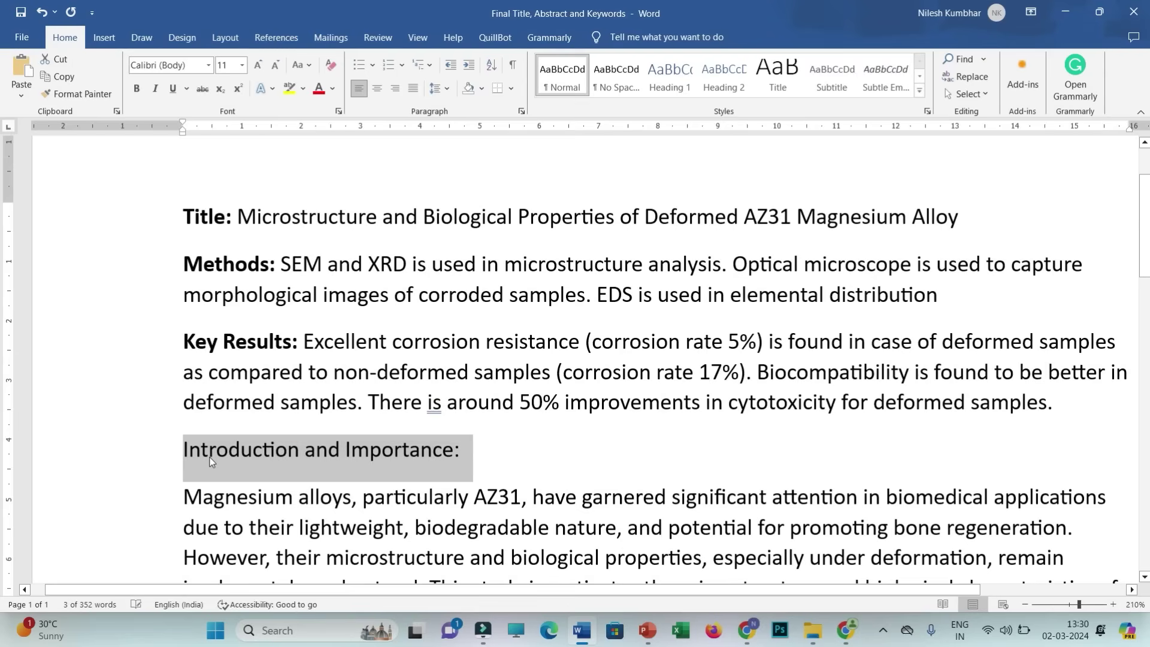
key("BackSpace")
type("Abstract")
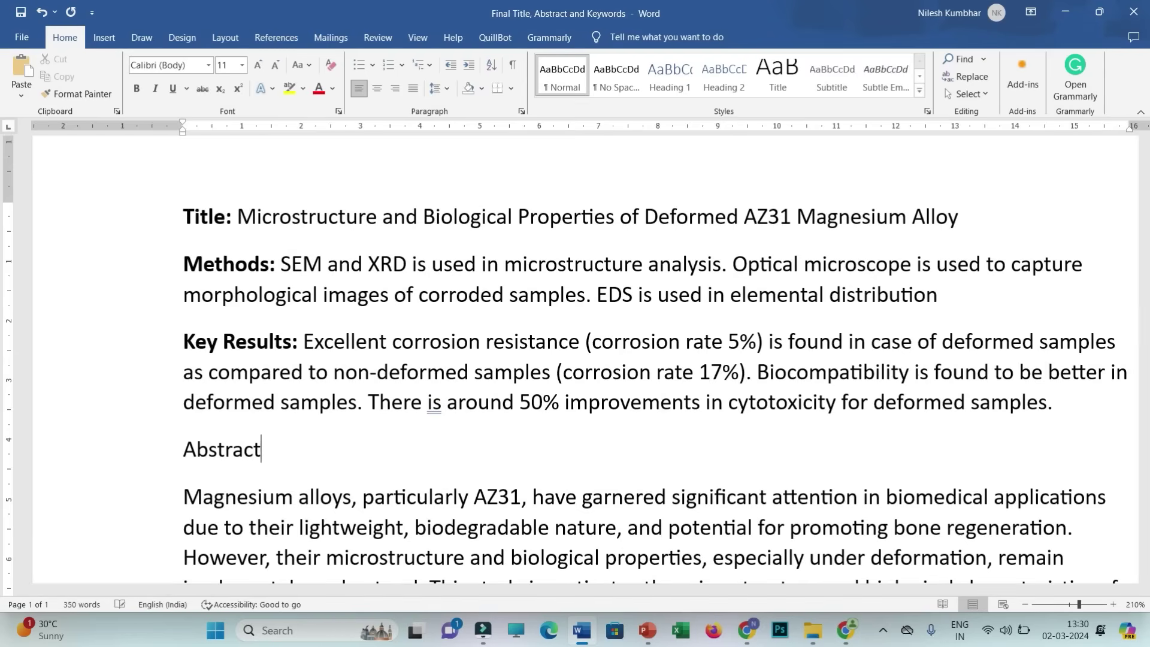
Delete the Methods, Results and Implications headings and blank lines to form one paragraph.
scroll(397, 398, "down", 5)
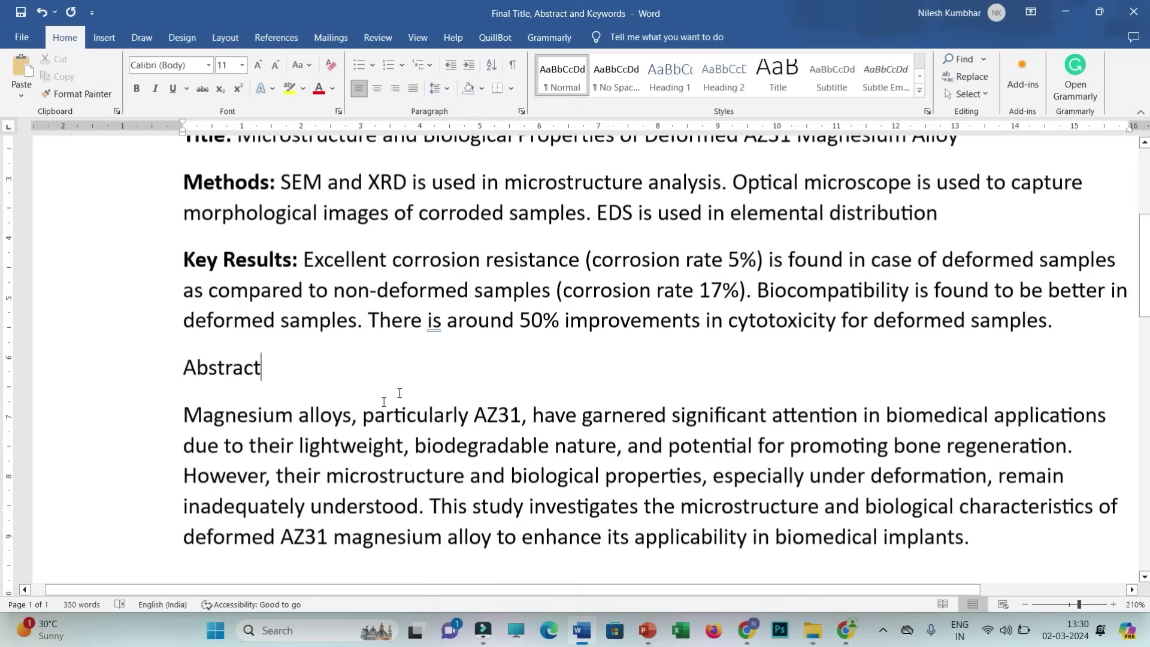
left_click(202, 449)
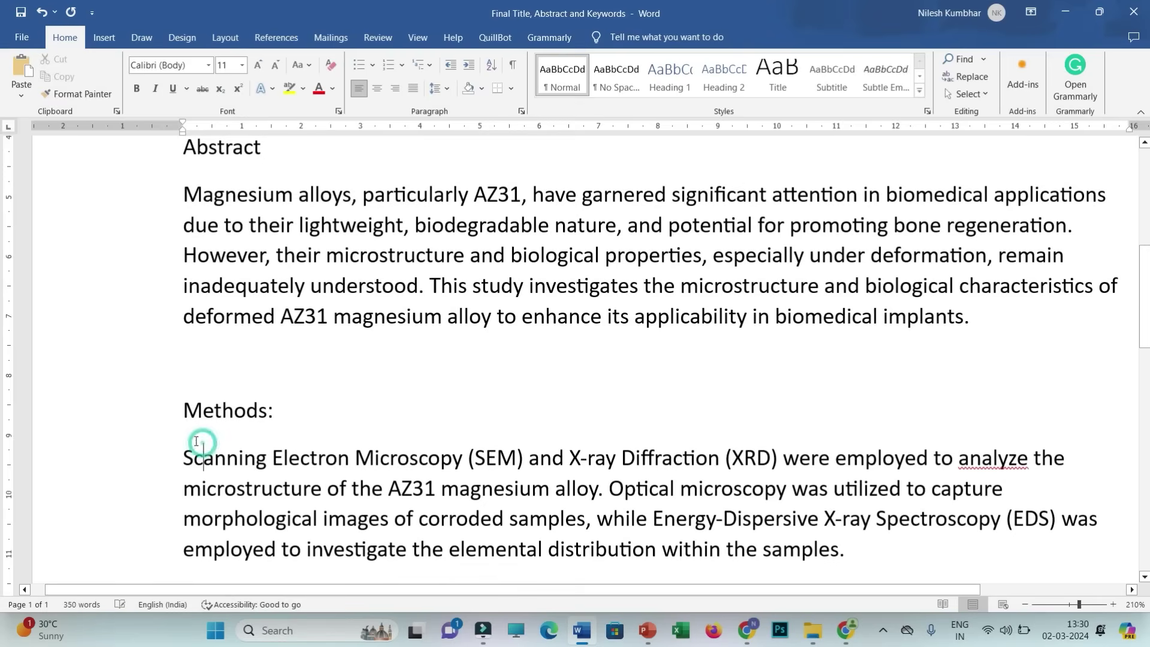
left_click(183, 450)
left_click_drag(182, 449, 146, 390)
key("BackSpace")
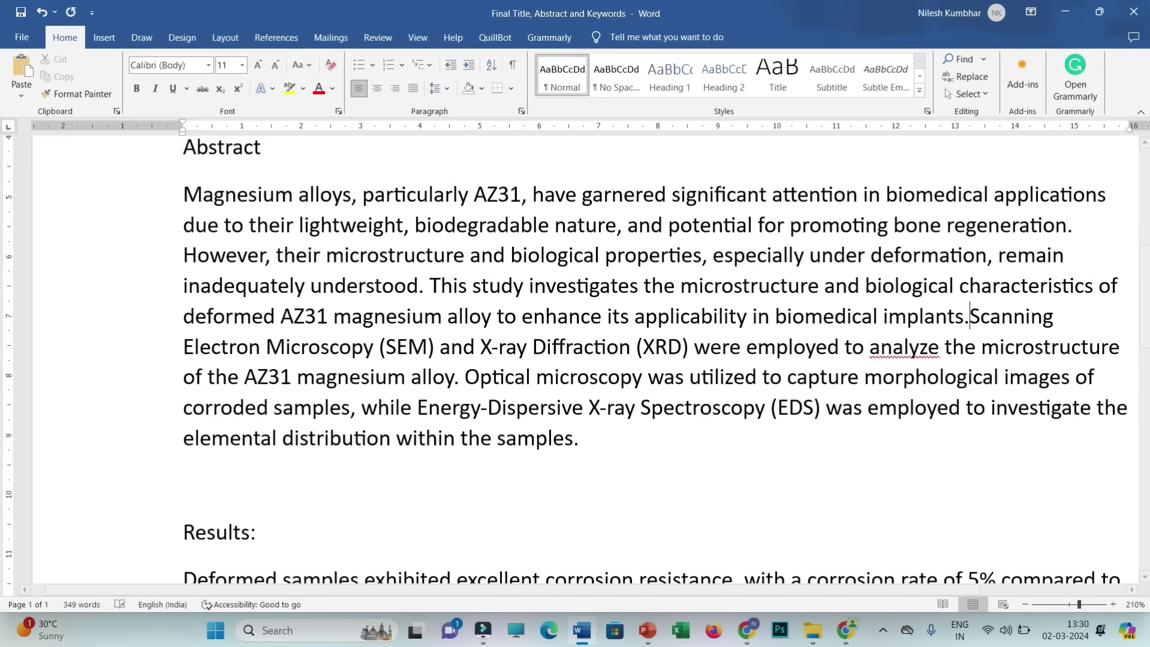
left_click(121, 485)
key("BackSpace")
left_click(121, 485)
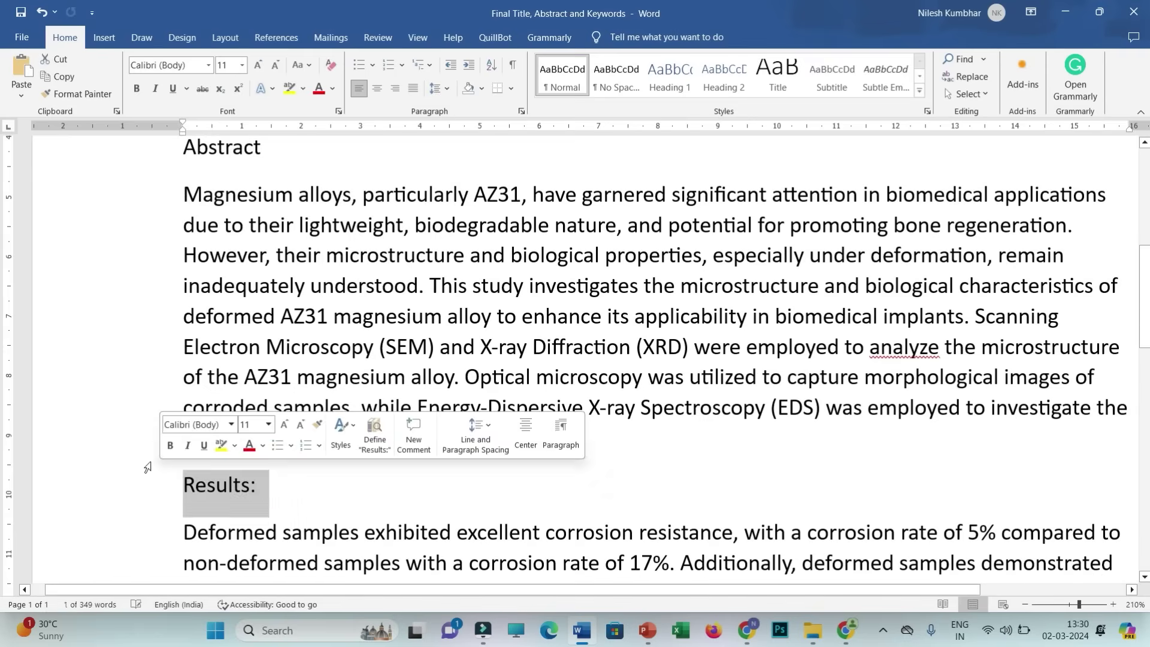
key("BackSpace")
key("BackSpace")
scroll(157, 400, "down", 4)
left_click_drag(123, 341, 509, 380)
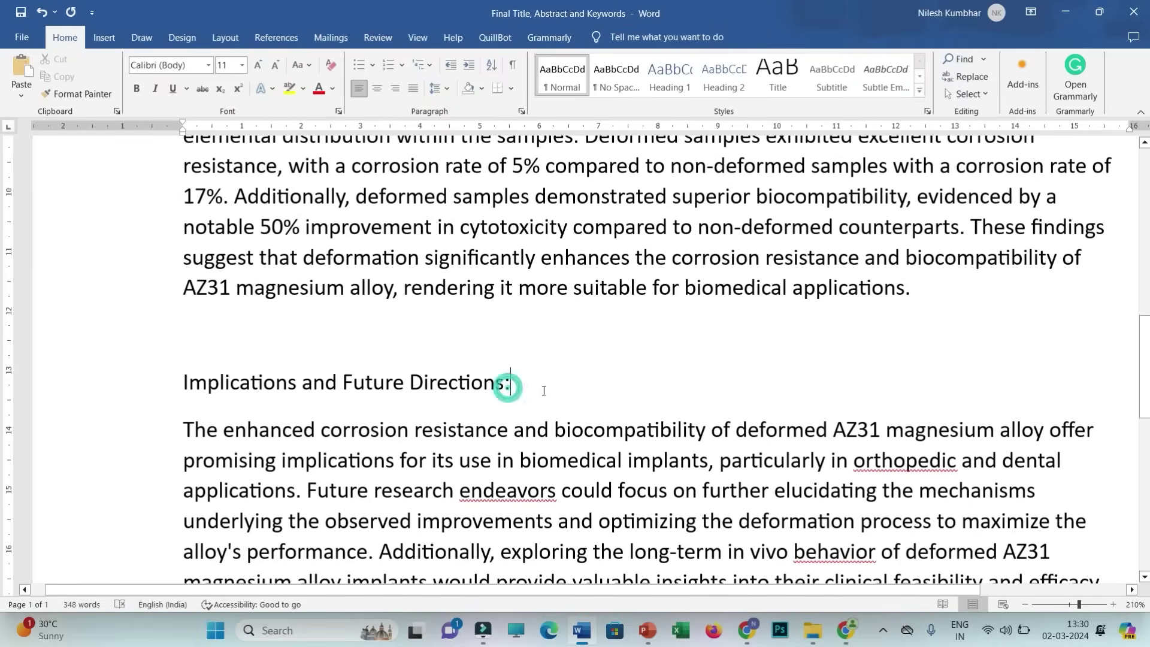
key("BackSpace")
key("BackSpace")
Select the merged abstract text through 'applications.' to review it, then deselect.
scroll(292, 370, "down", 7, "ctrl")
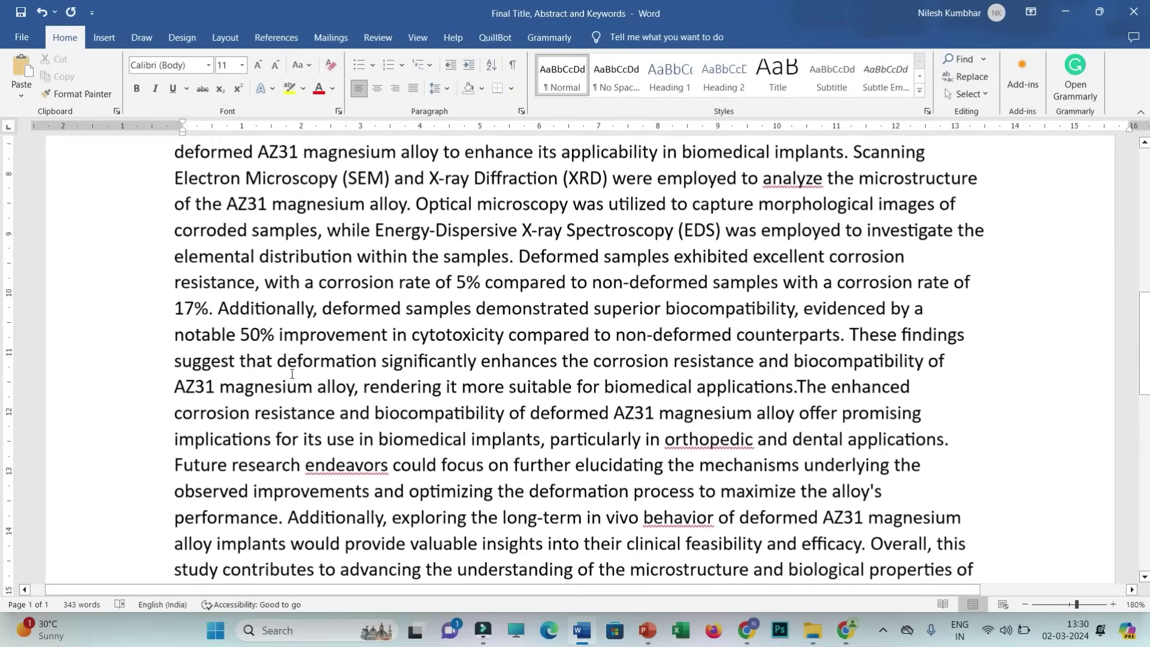
scroll(291, 369, "up", 4)
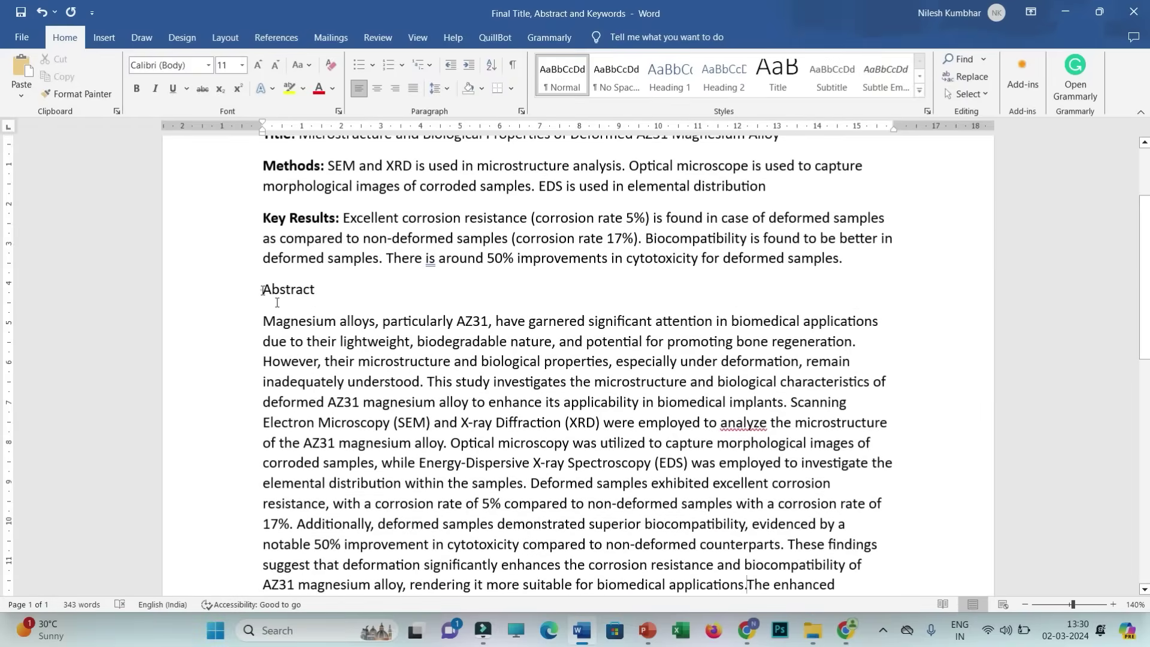
left_click_drag(277, 302, 611, 507)
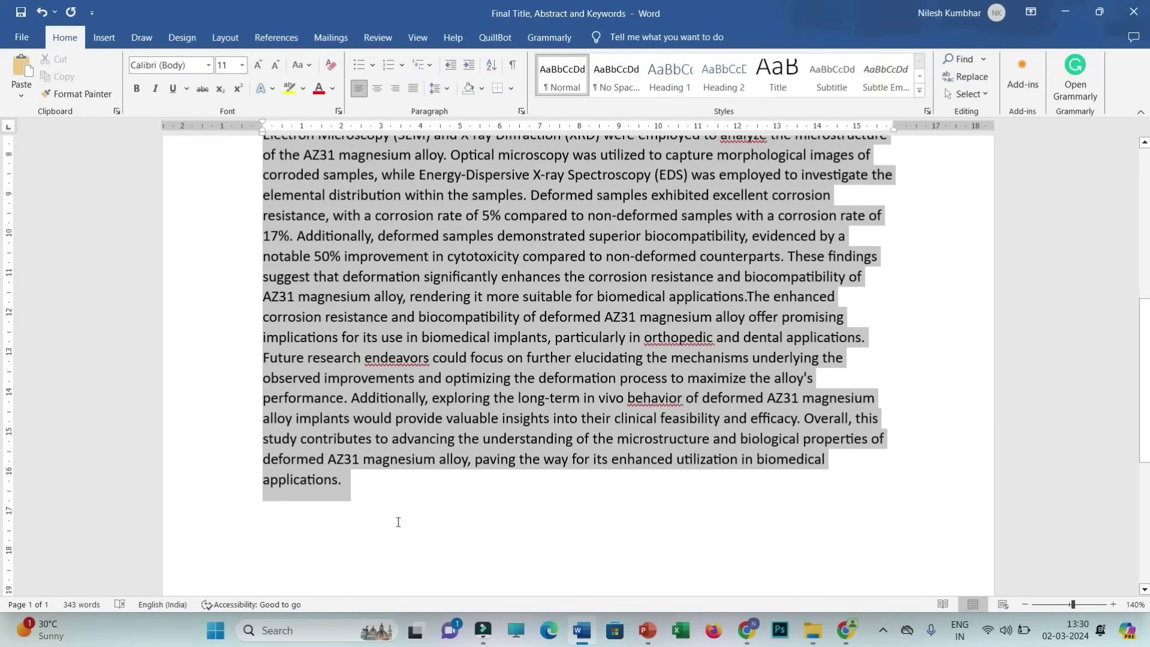
left_click_drag(399, 521, 343, 486)
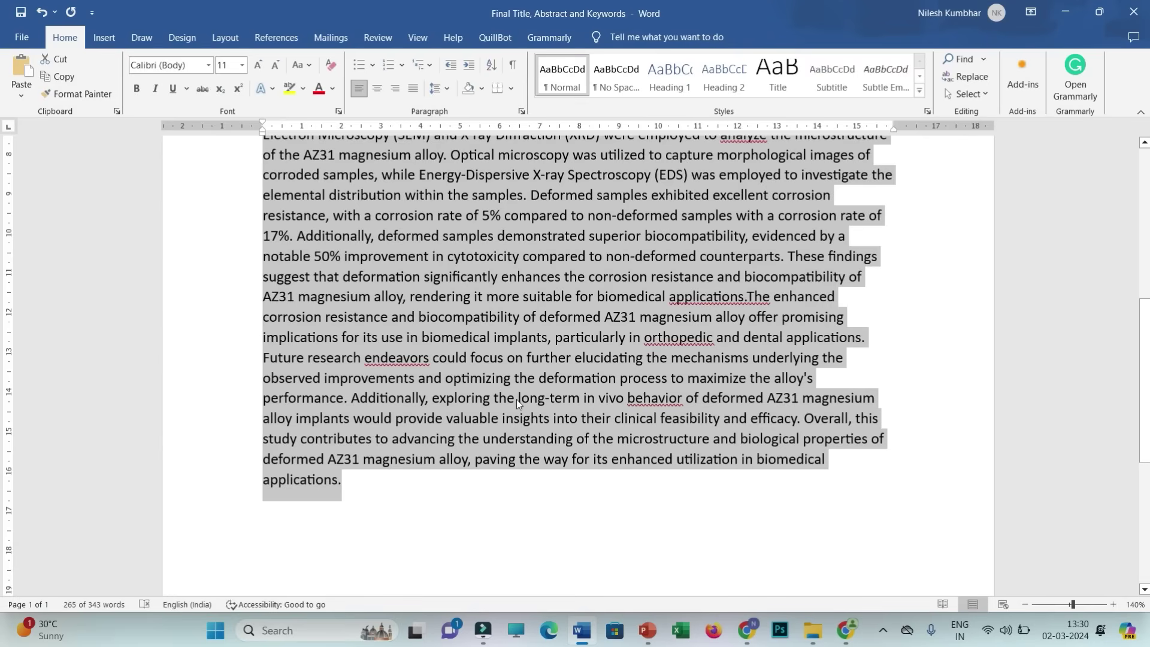
scroll(518, 403, "up", 7)
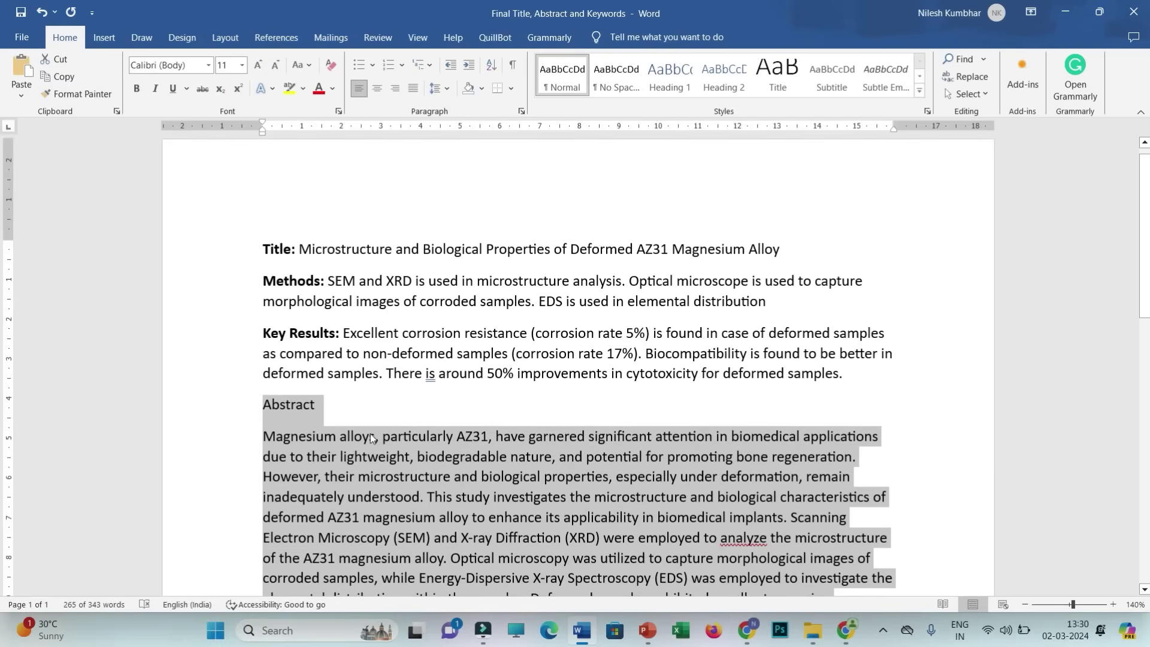
left_click(370, 400)
scroll(406, 333, "down", 1)
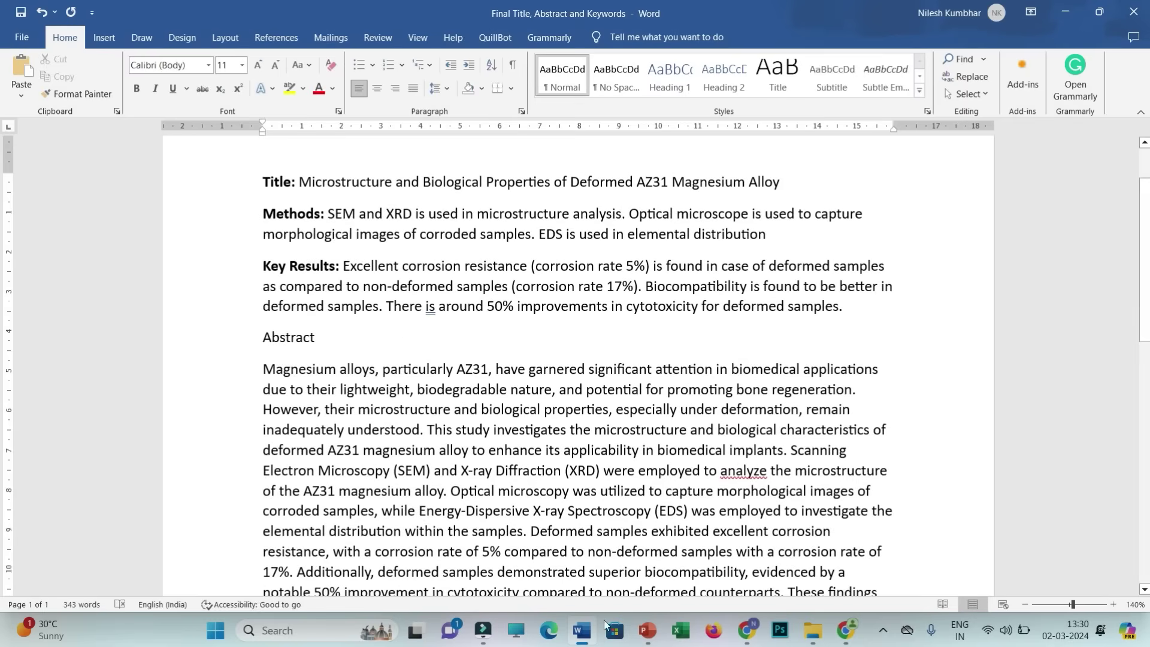
Copy the title-writing prompt from PowerPoint slide 8 into ChatGPT's message box.
left_click(581, 630)
left_click(581, 630)
left_click(647, 630)
left_click(112, 509)
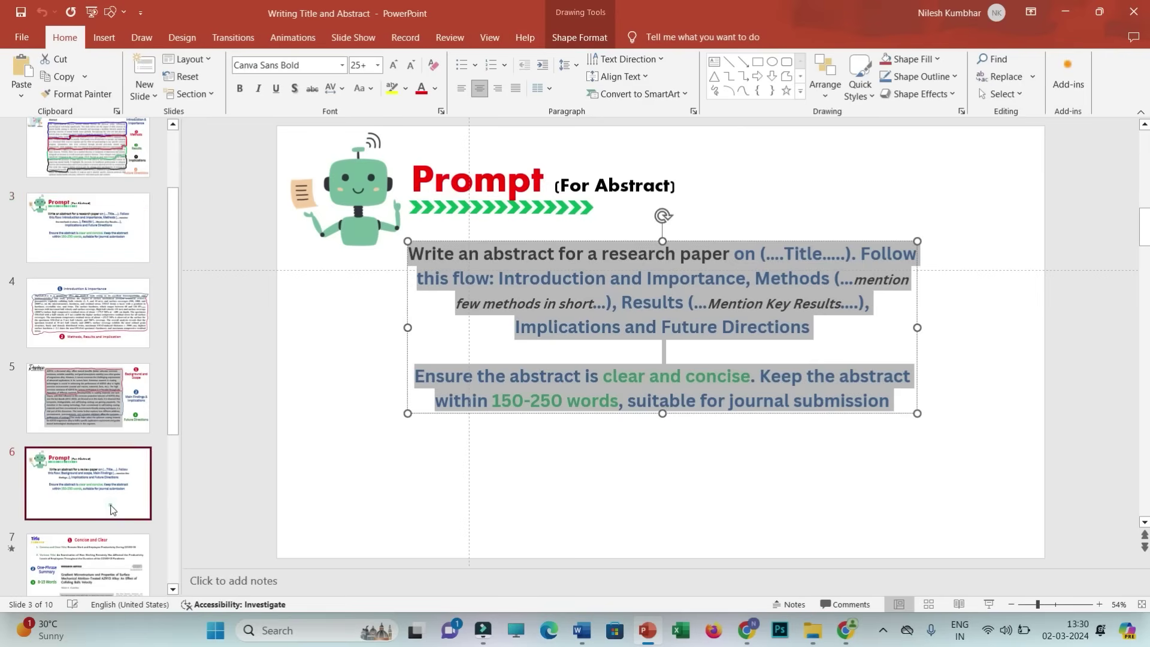
scroll(600, 336, "down", 2)
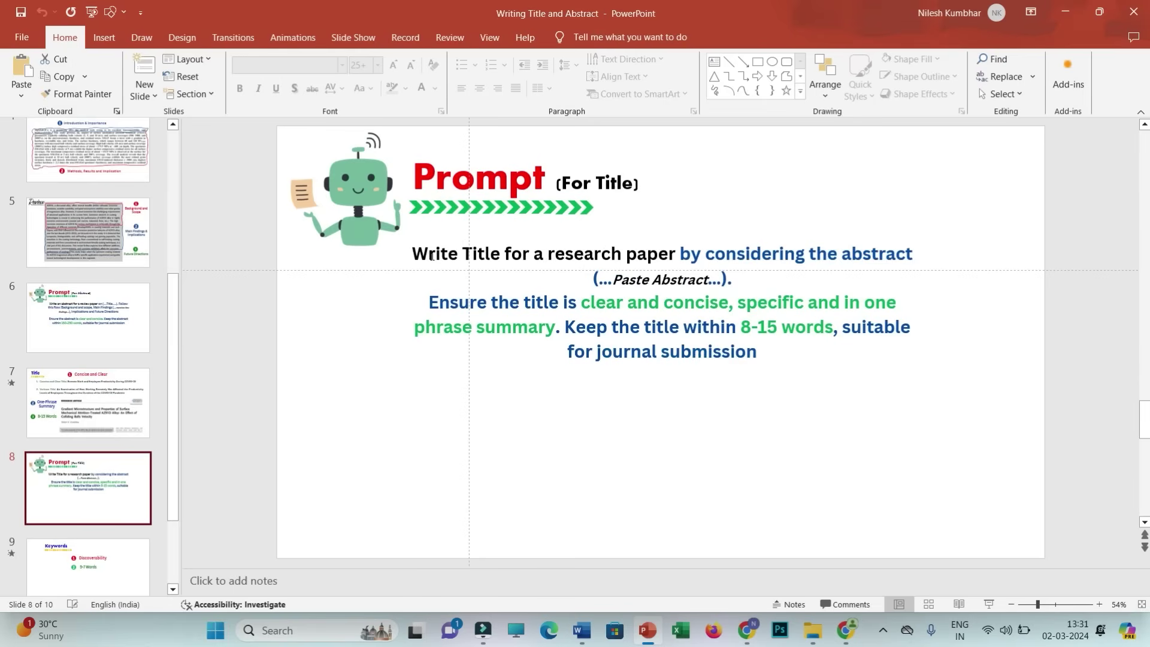
left_click(425, 255)
left_click_drag(412, 254, 798, 353)
key("ctrl+c")
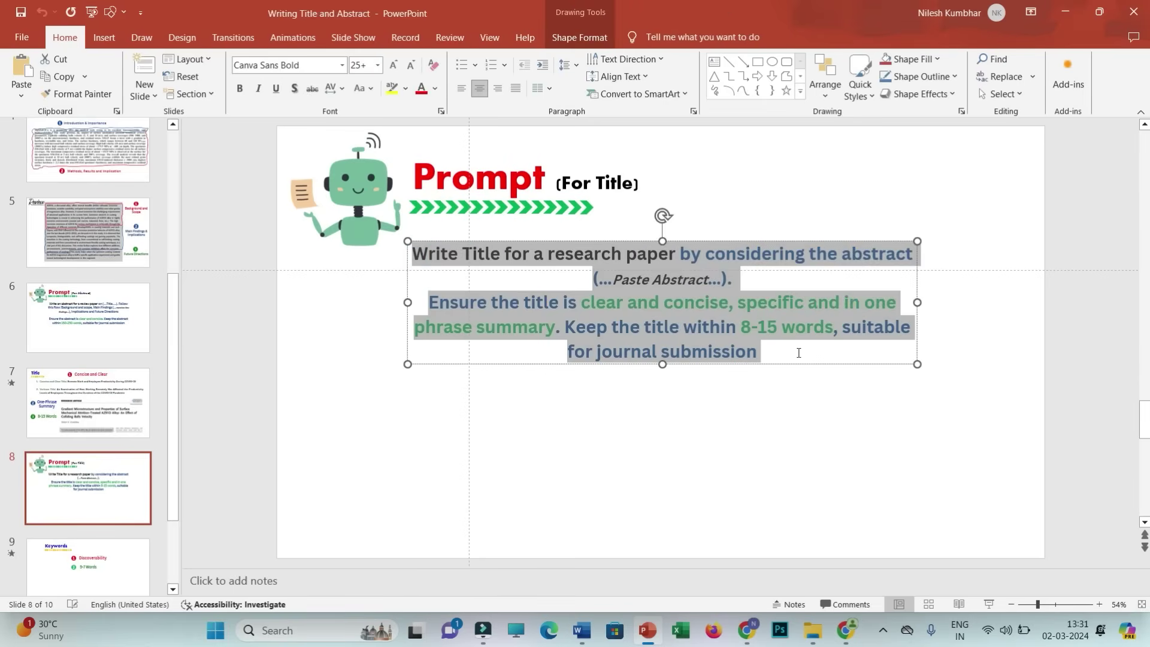
left_click(746, 630)
left_click(486, 573)
Paste the title prompt, clear its abstract placeholder, and copy the abstract from Word.
key("ctrl+v")
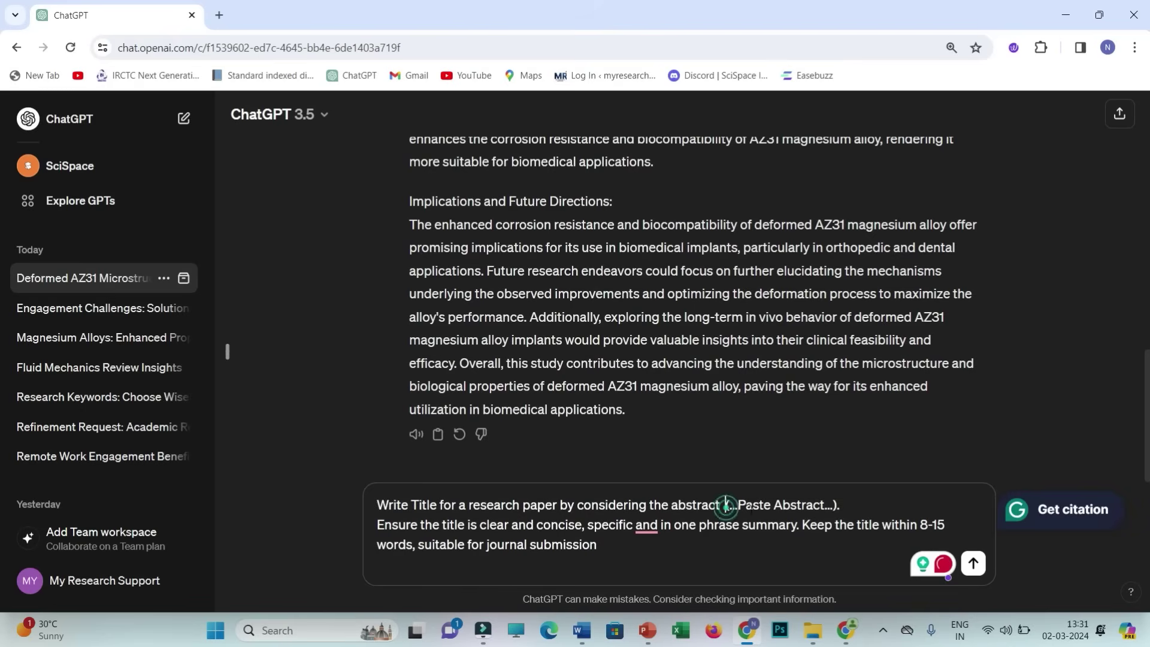
key("Delete")
key("Delete")
key("Delete")
key("Delete")
key("Delete")
key("Delete")
key("Delete")
key("Delete")
key("Delete")
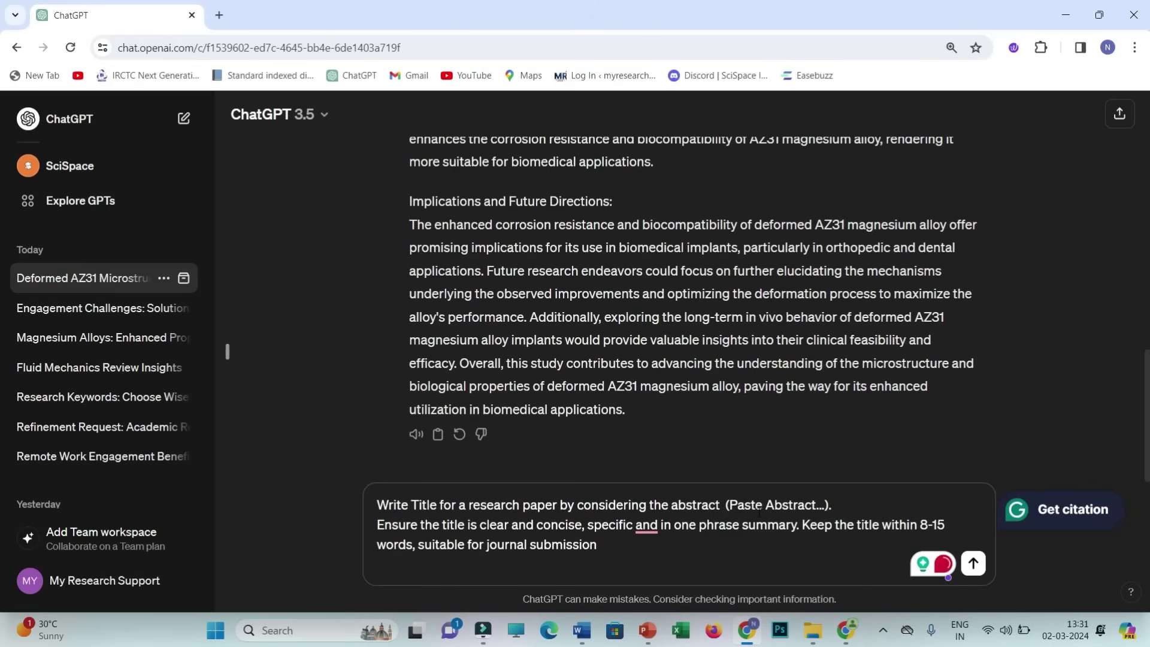
key("Delete")
key("Delete")
key("Delete")
key("Delete")
key("Delete")
key("Delete")
key("Delete")
key("Delete")
key("Delete")
key("Delete")
key("Delete")
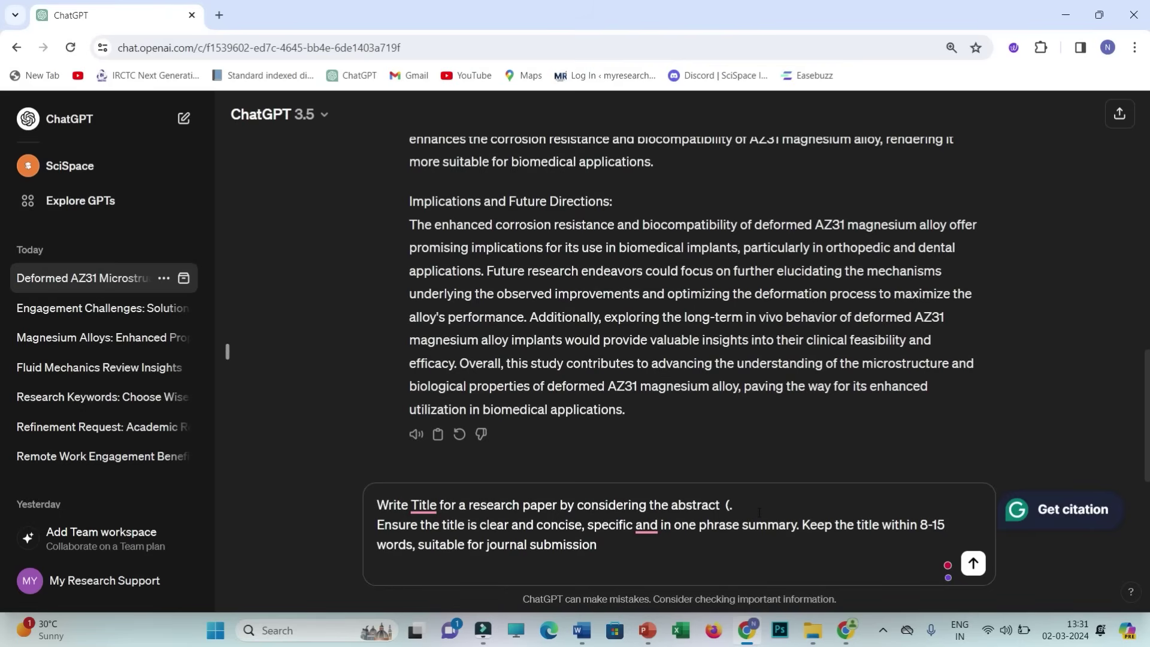
left_click(647, 630)
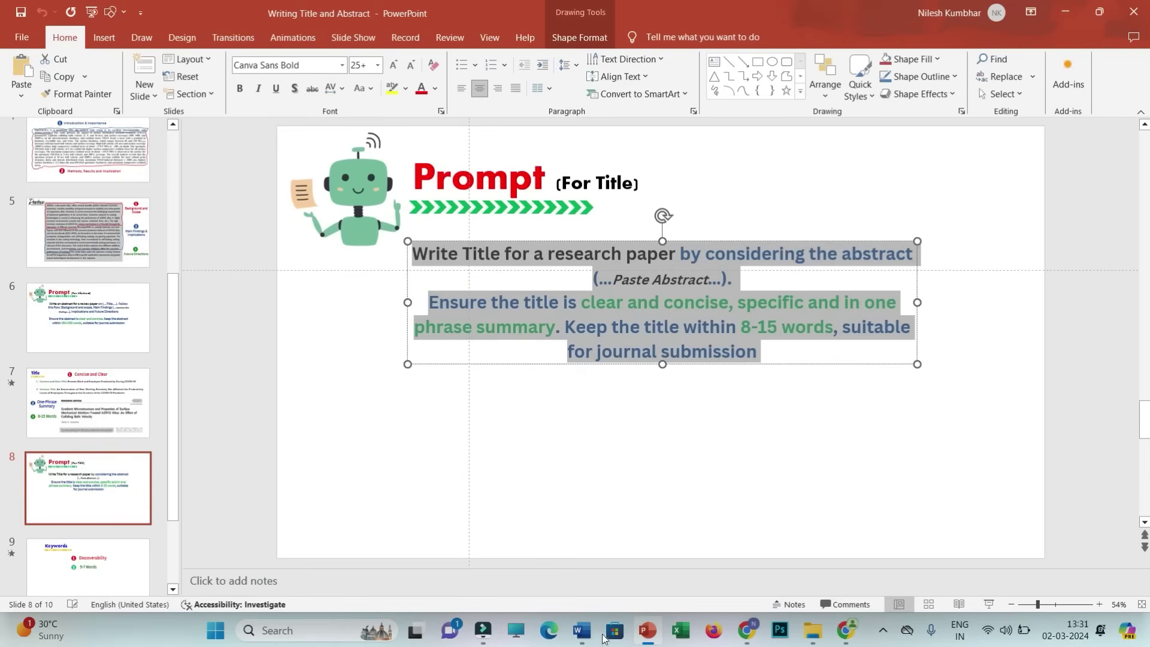
left_click(582, 630)
scroll(377, 323, "down", 3)
left_click_drag(264, 200, 343, 549)
key("ctrl+c")
scroll(671, 470, "down", 2)
left_click(746, 630)
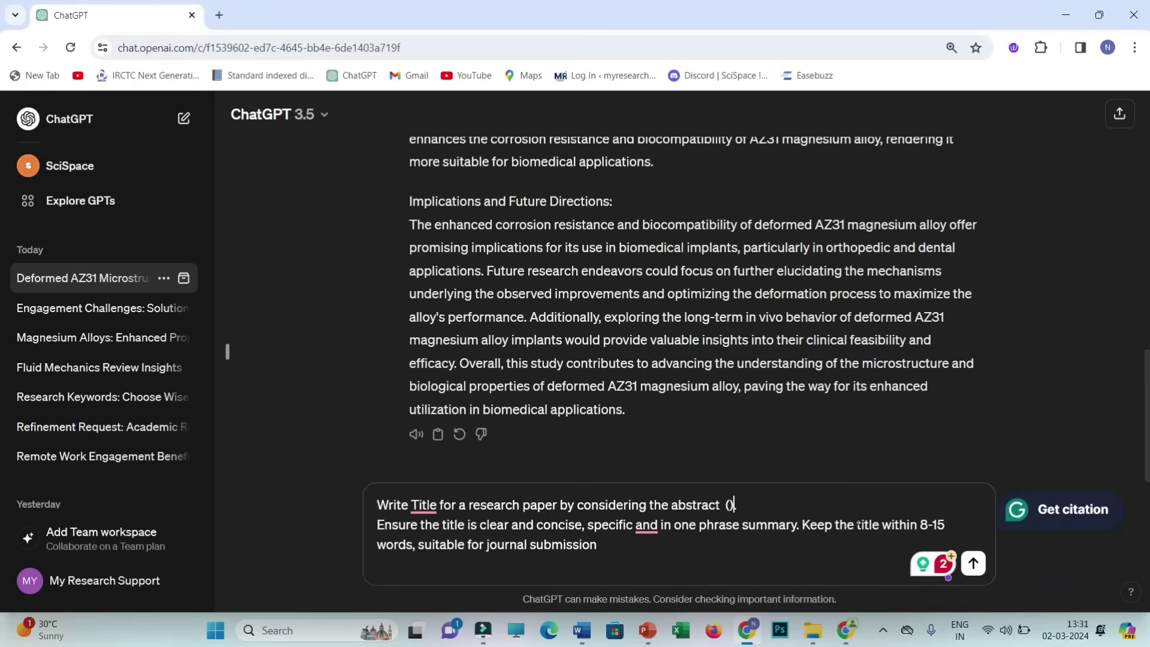
Send the prompt with the abstract and copy the title 'Enhanced Biocompatibility of Deformed AZ31 Magnesium Alloy for Biomedical Implants'.
key("ctrl+v")
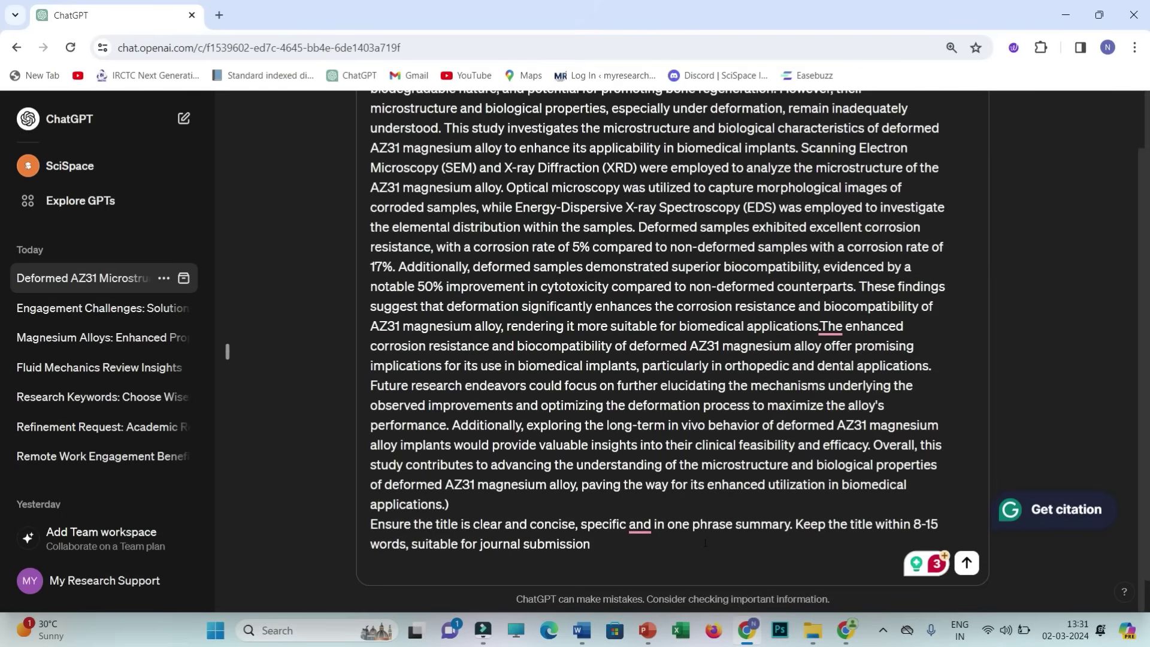
key("Return")
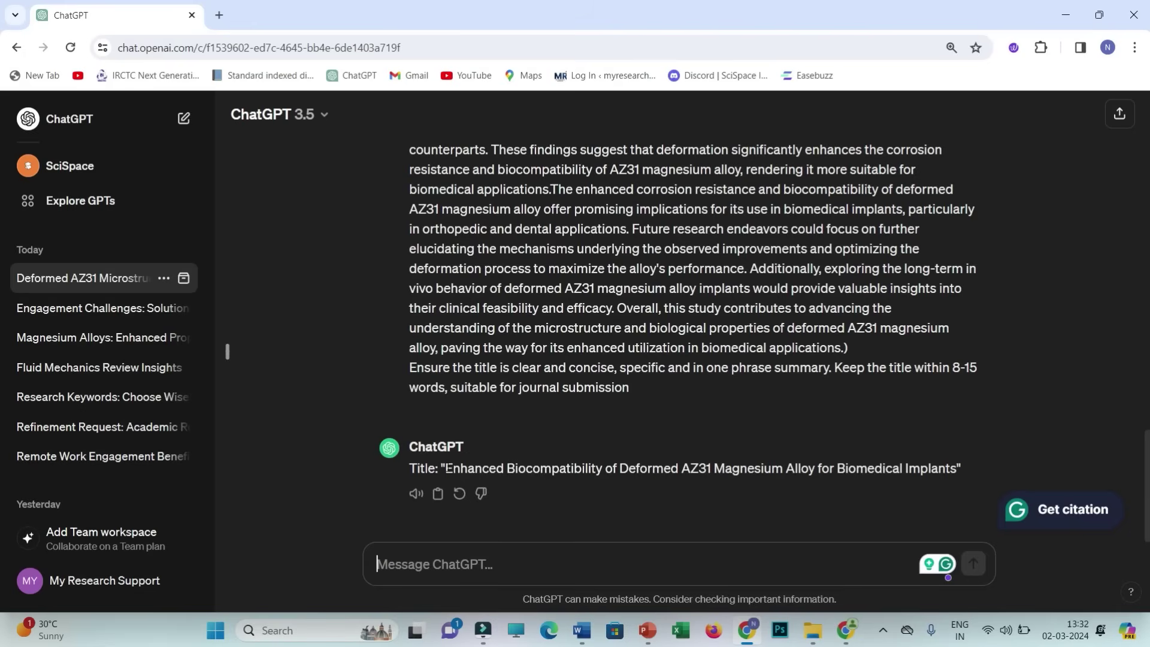
left_click_drag(446, 468, 957, 471)
key("ctrl+c")
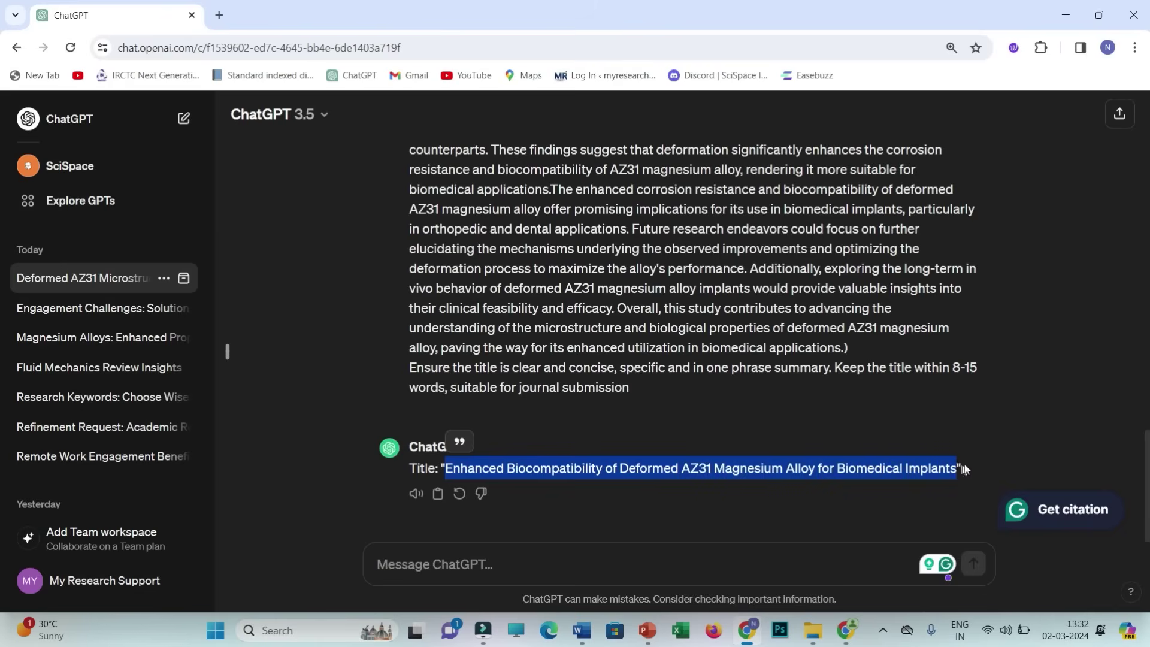
mouse_move(748, 629)
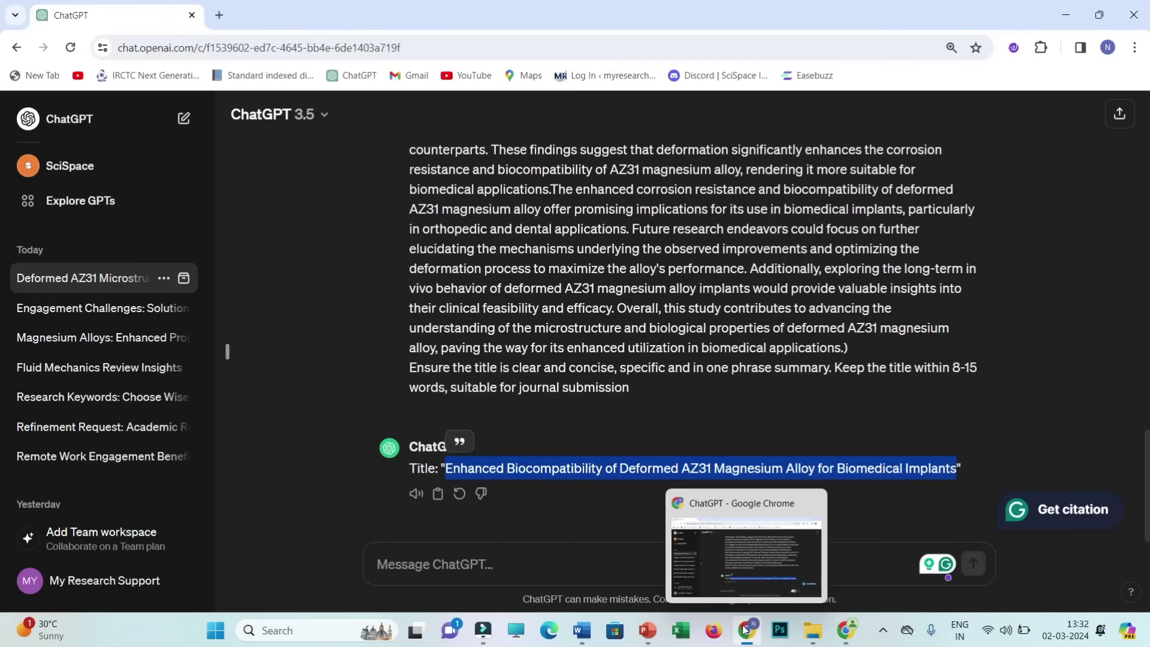
left_click(742, 628)
Paste the new title above Abstract and delete the old Title, Methods and Key Results notes.
key("Return")
left_click(275, 421)
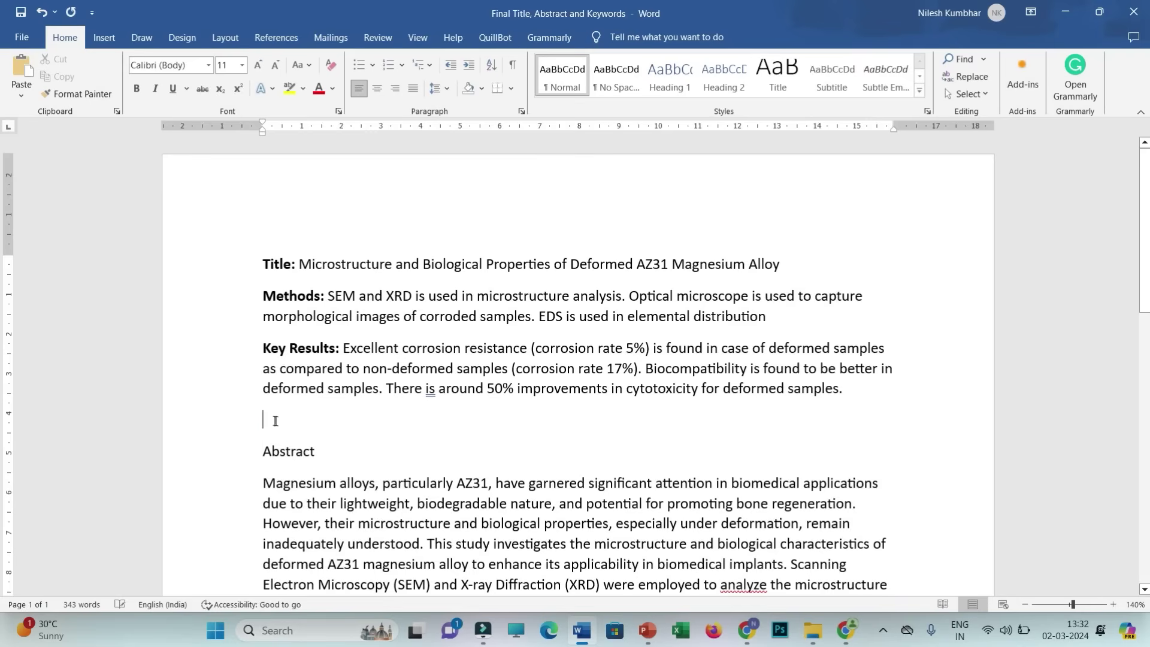
key("ctrl+v")
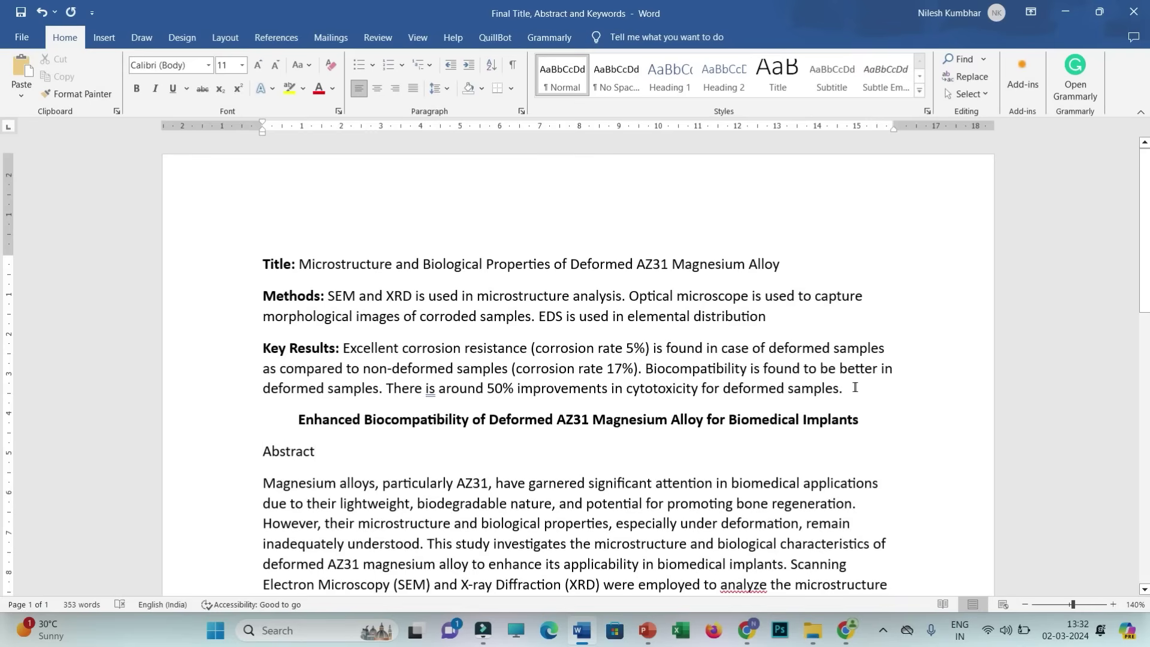
left_click_drag(856, 388, 79, 243)
key("Delete")
Add a 'Keywords:' line after the abstract.
scroll(428, 470, "down", 5)
left_click(428, 470)
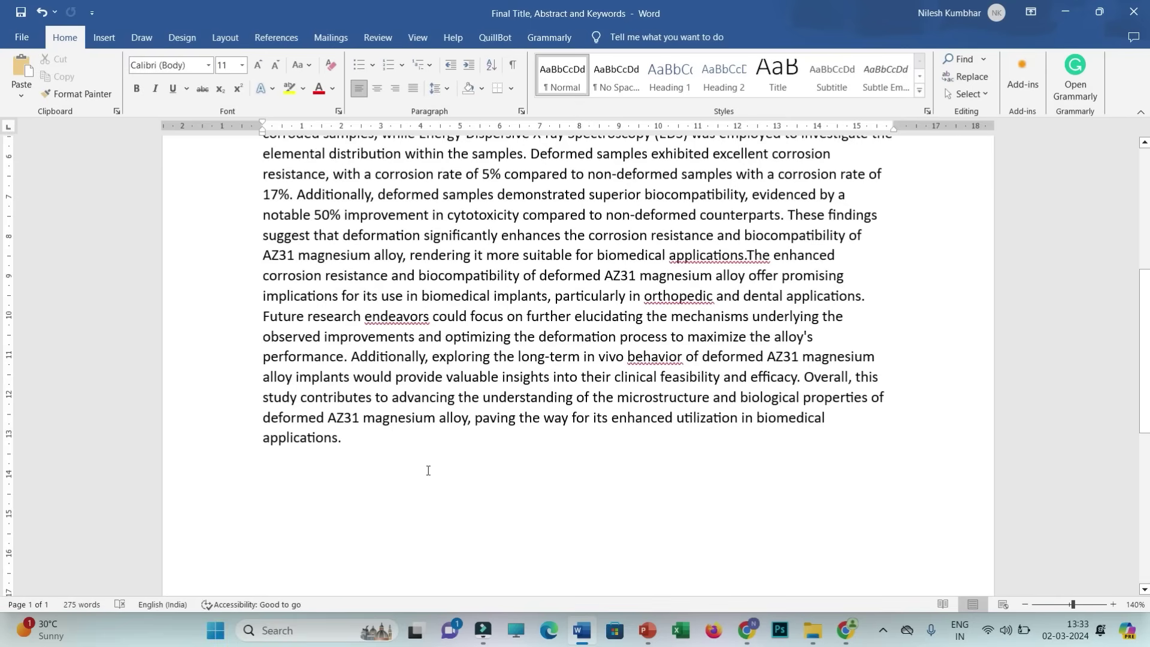
left_click(360, 448)
key("Return")
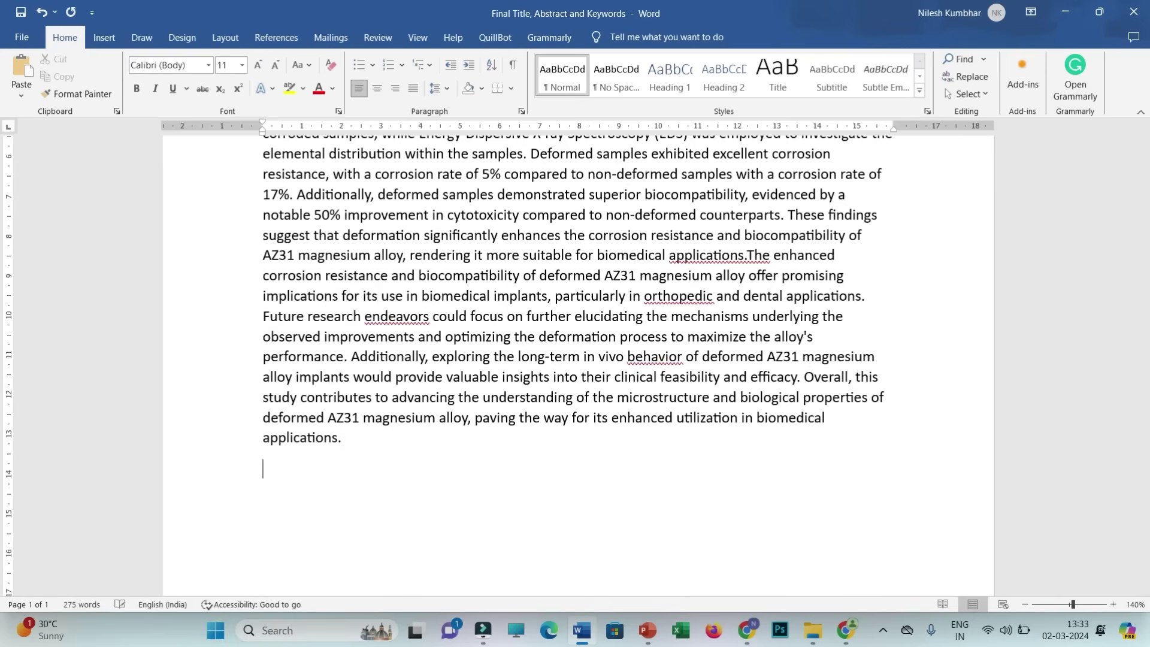
type("Keywords:")
Copy the keyword prompt from PowerPoint slide 10.
key("alt+Tab")
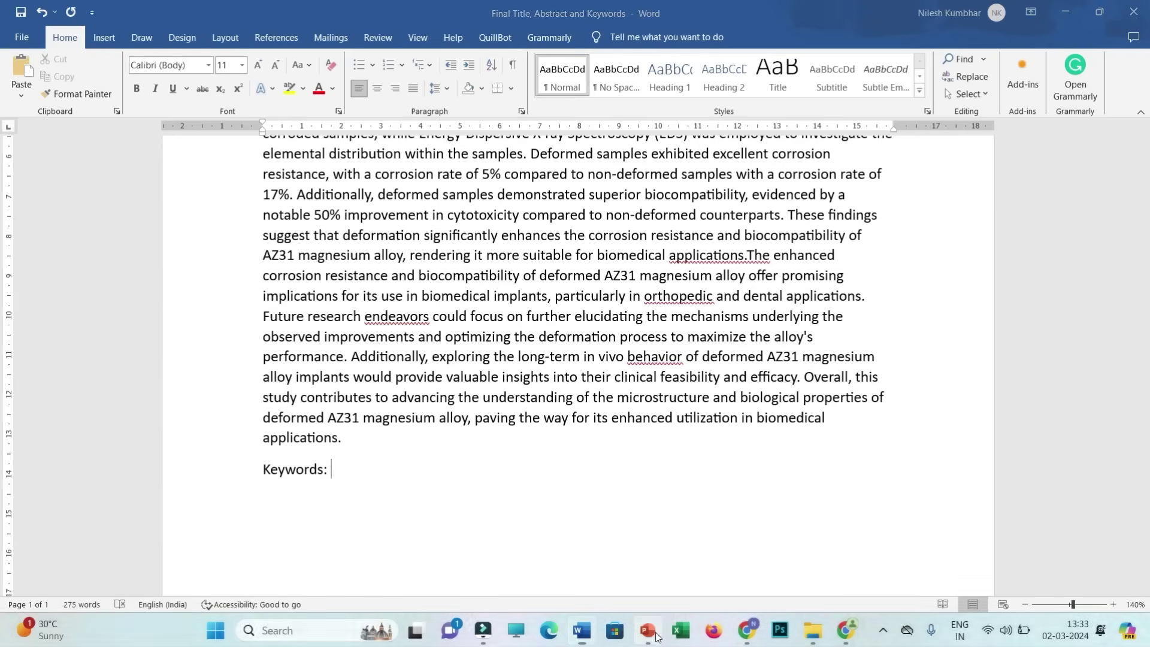
left_click(117, 503)
scroll(117, 509, "down", 2)
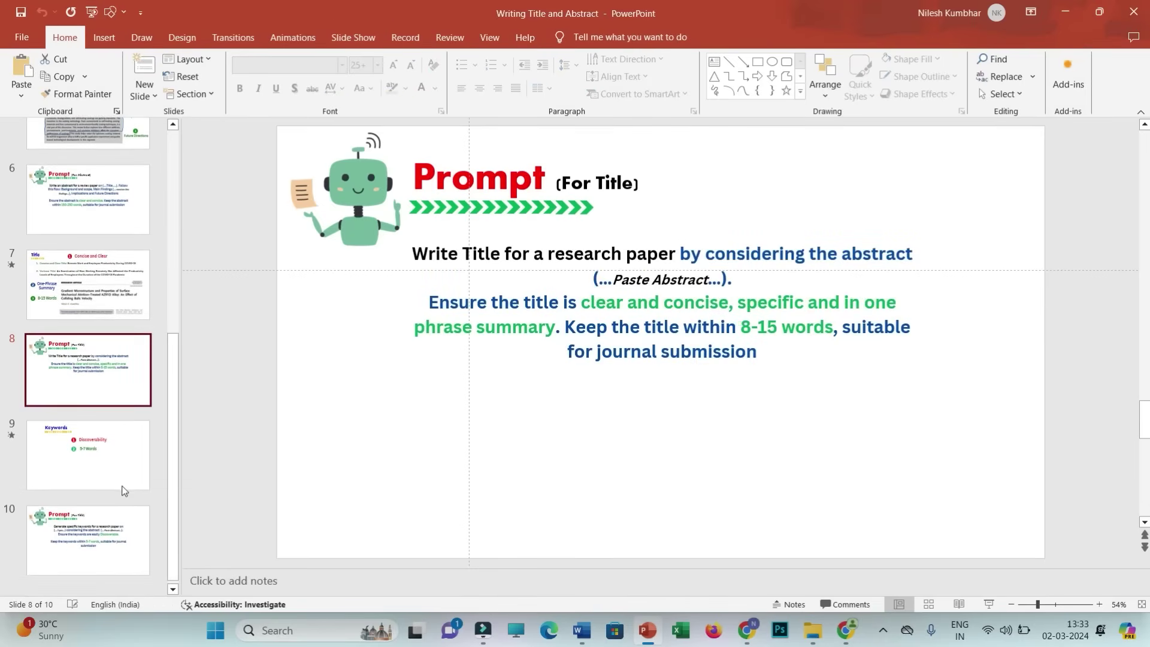
left_click(118, 514)
left_click_drag(443, 252, 737, 382)
key("ctrl+c")
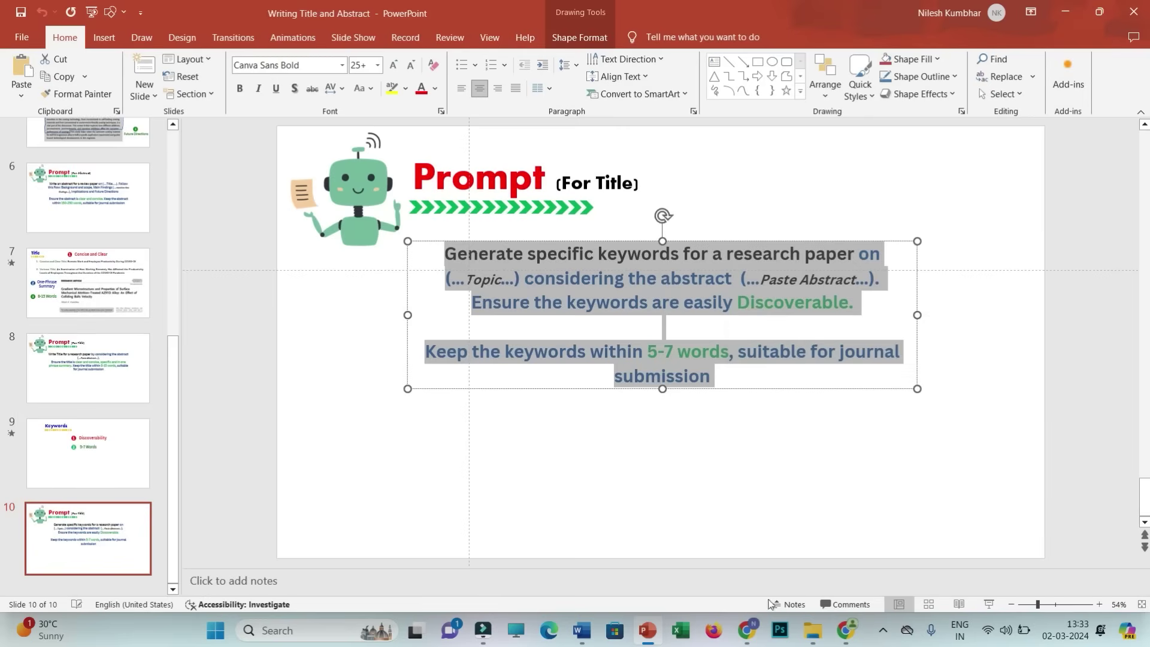
left_click(746, 630)
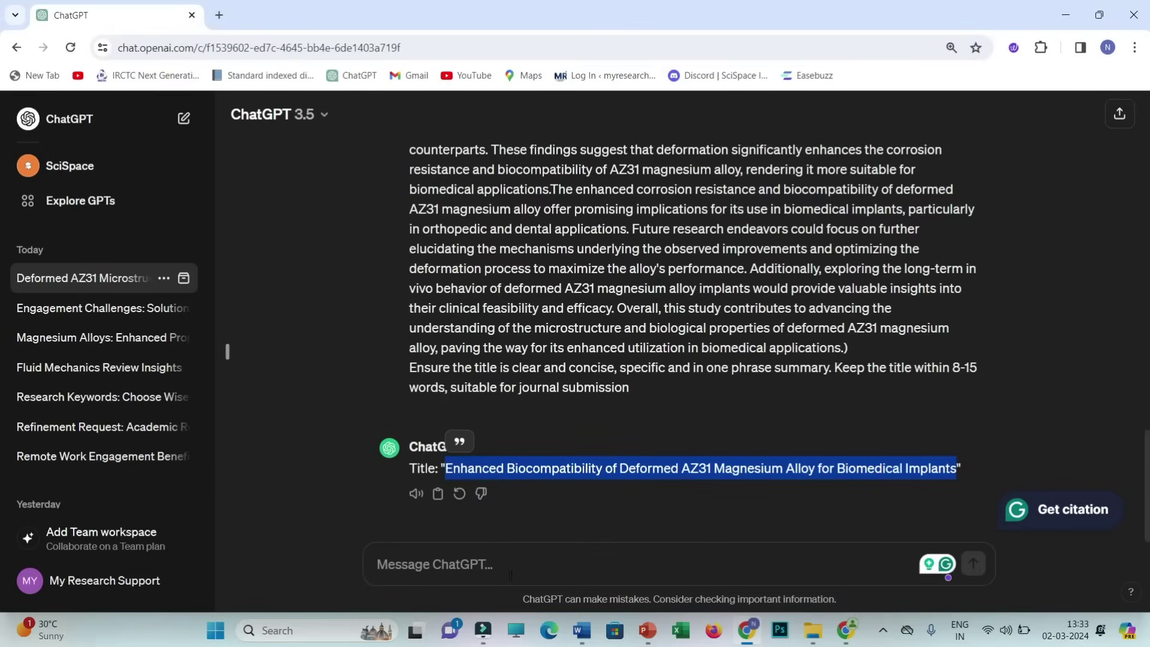
Paste the keyword prompt into ChatGPT and replace its Topic placeholder with the paper title.
left_click(510, 575)
key("ctrl+v")
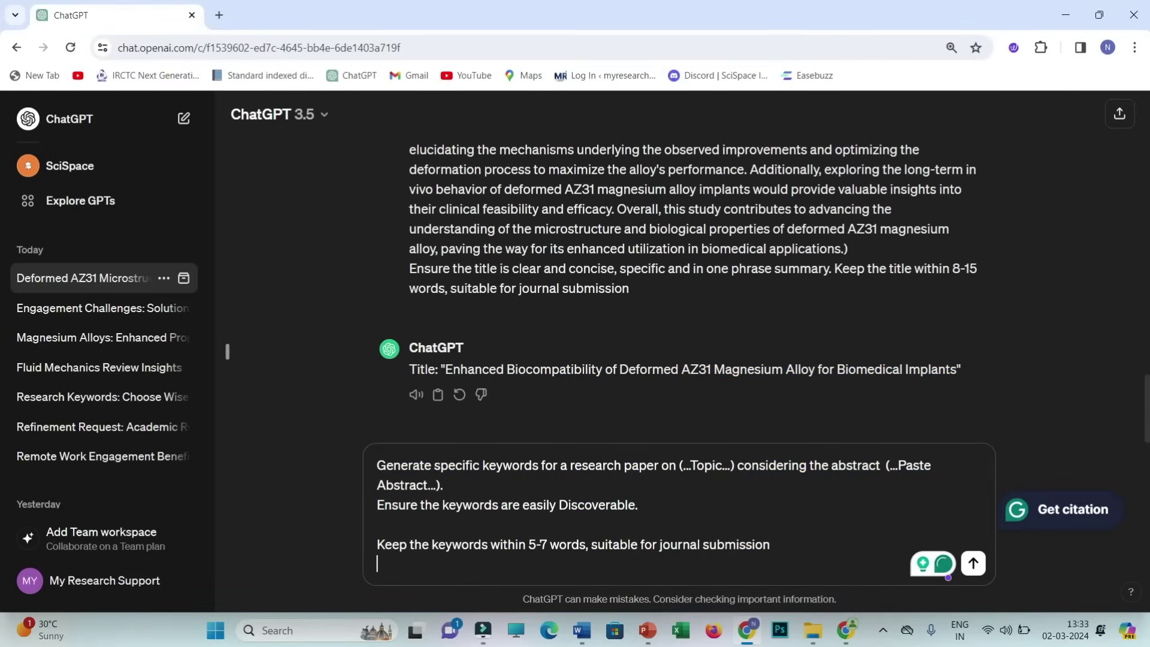
left_click(729, 465)
key("BackSpace")
key("BackSpace")
key("BackSpace")
key("BackSpace")
key("BackSpace")
key("BackSpace")
key("BackSpace")
key("BackSpace")
key("BackSpace")
key("BackSpace")
key("BackSpace")
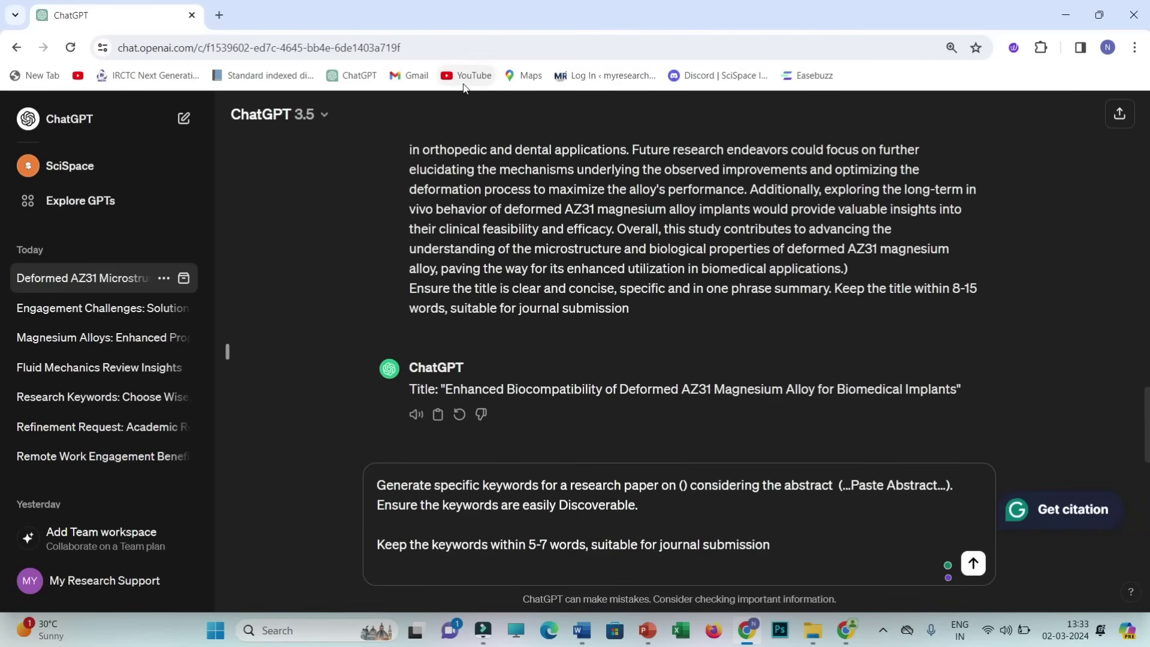
left_click(581, 630)
scroll(481, 418, "up", 6)
left_click_drag(295, 262, 860, 262)
key("ctrl+c")
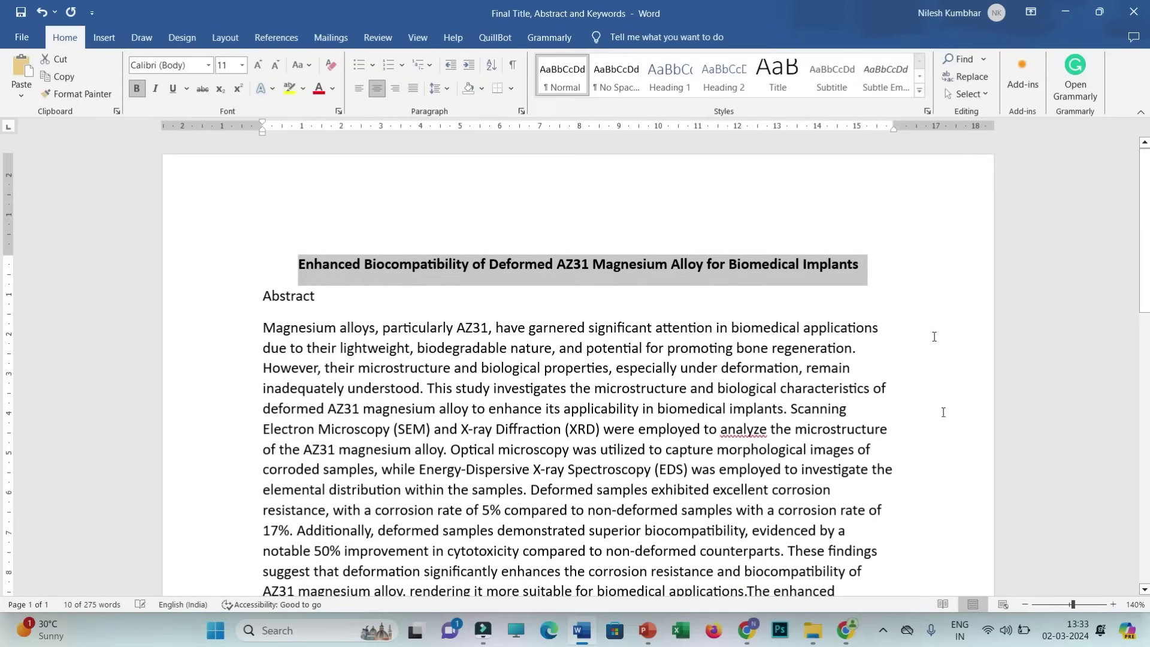
left_click(746, 630)
key("ctrl+v")
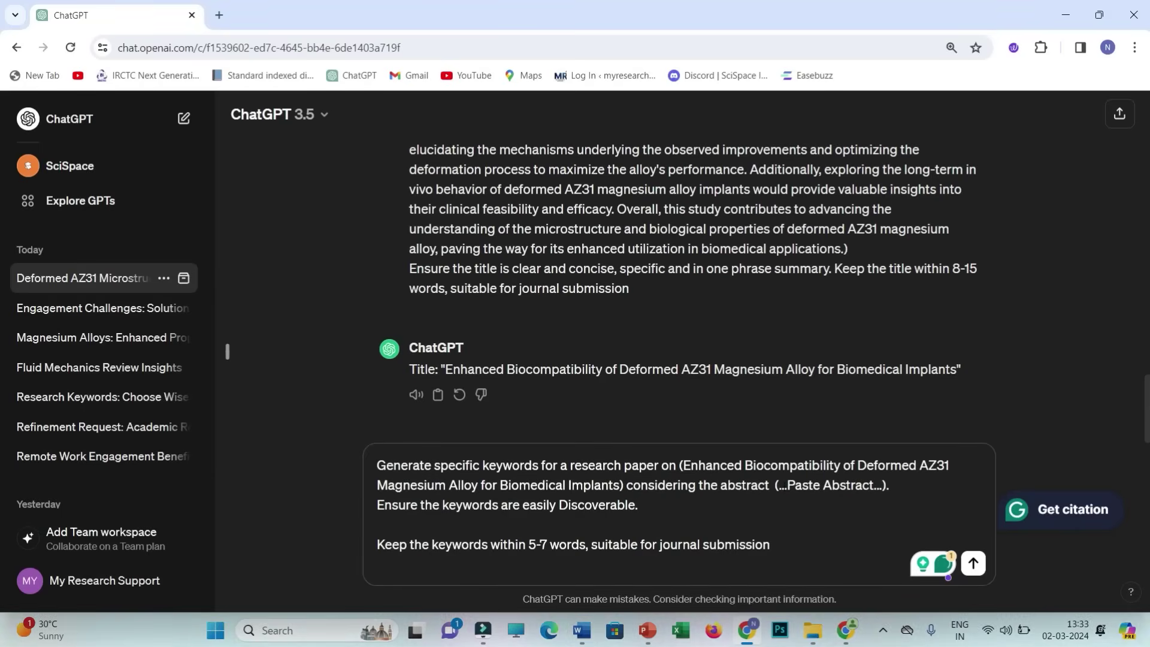
Replace the Paste Abstract placeholder with the abstract, send it, and select the seven keywords.
left_click_drag(778, 485, 786, 486)
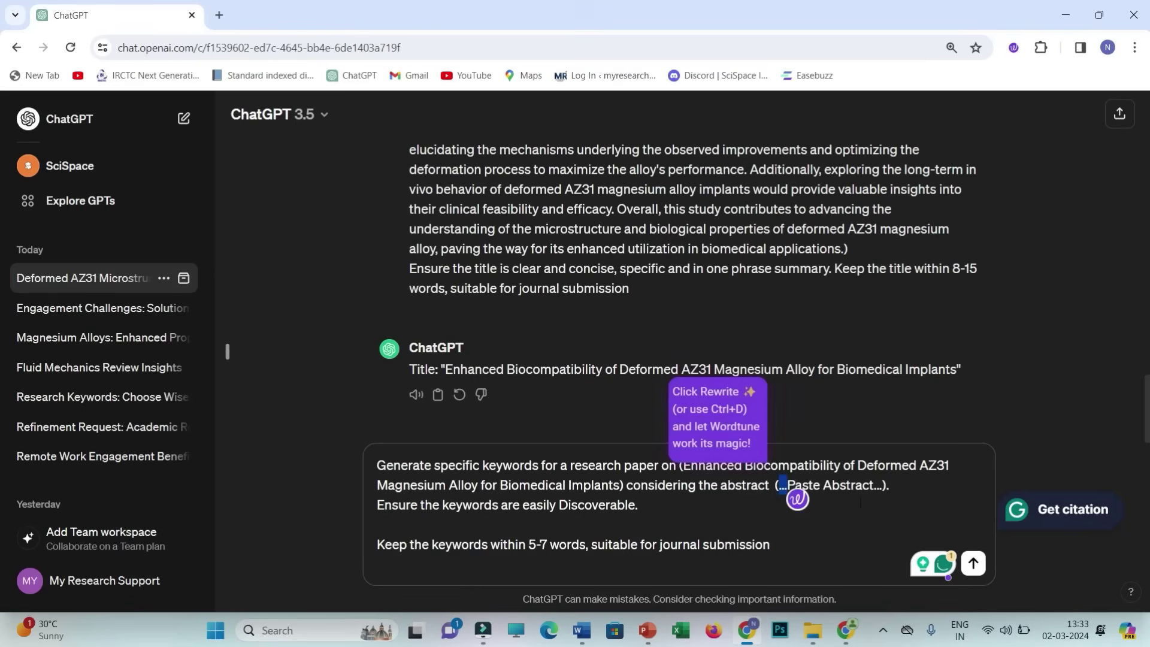
key("Delete")
key("Delete")
key("Delete")
key("Delete")
key("Delete")
key("Delete")
key("Delete")
key("Delete")
key("Delete")
key("Delete")
key("Delete")
key("Delete")
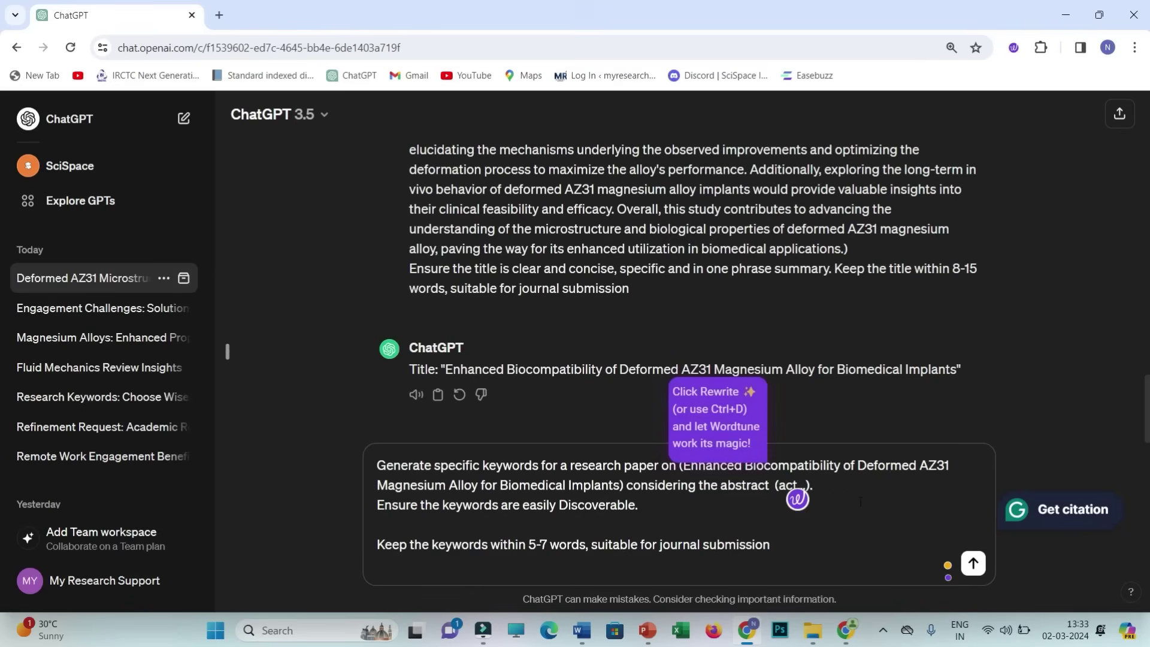
key("Delete")
key("Delete")
key("Delete")
key("Delete")
key("Delete")
key("Delete")
left_click(583, 636)
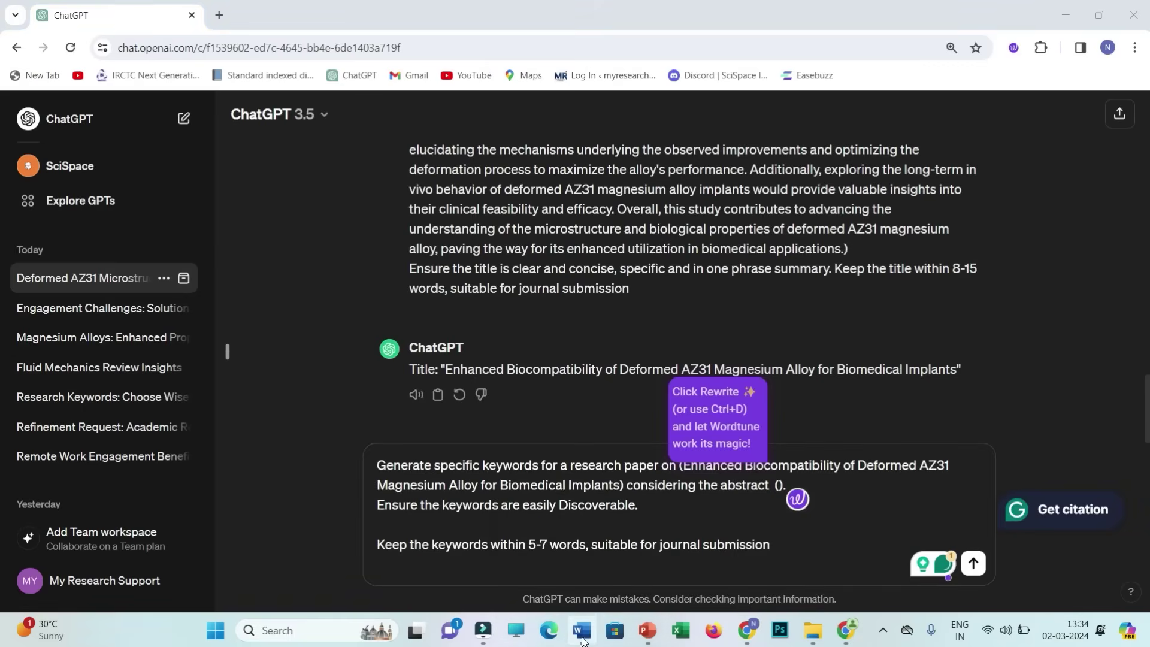
left_click_drag(262, 327, 351, 419)
key("ctrl+c")
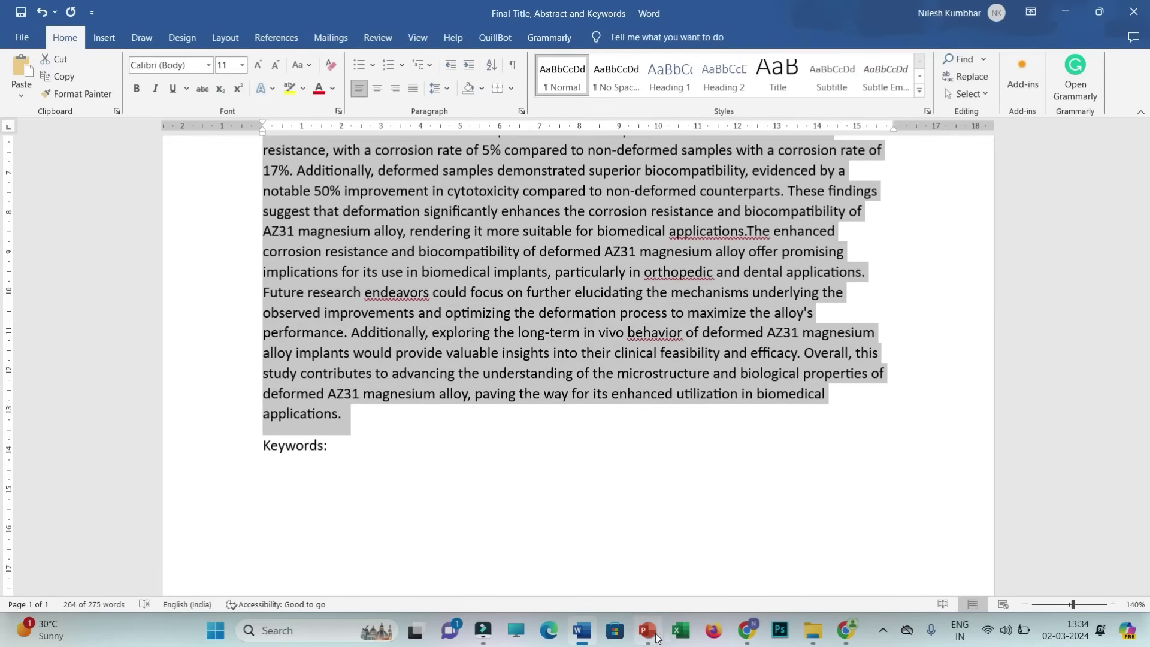
left_click(746, 630)
key("ctrl+v")
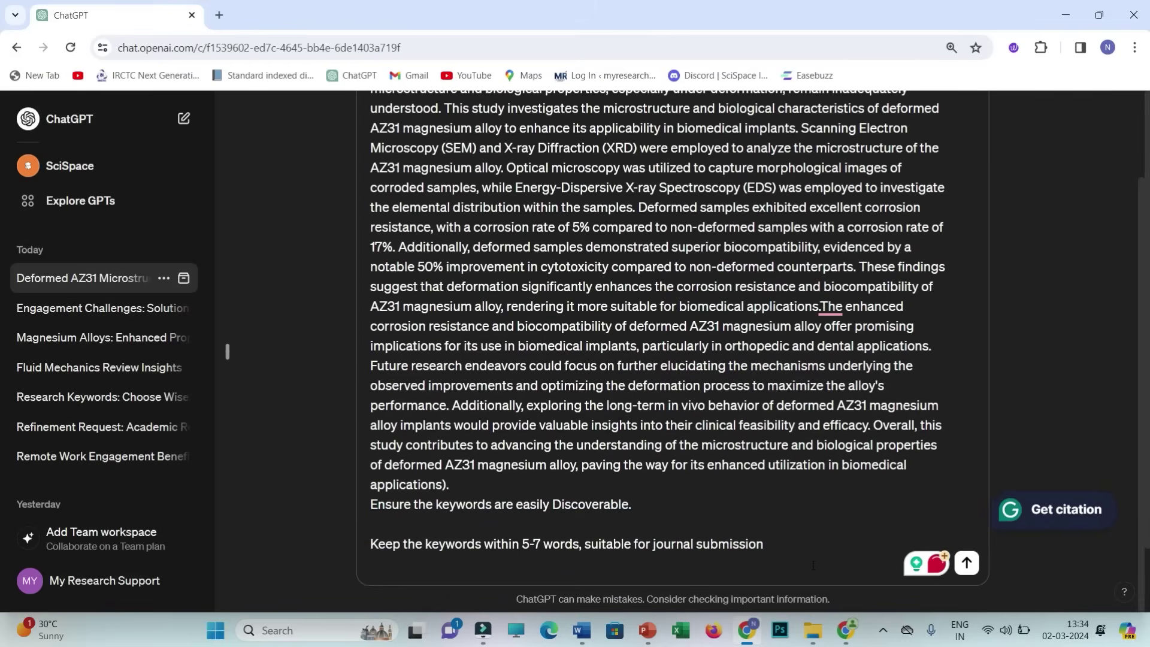
key("Return")
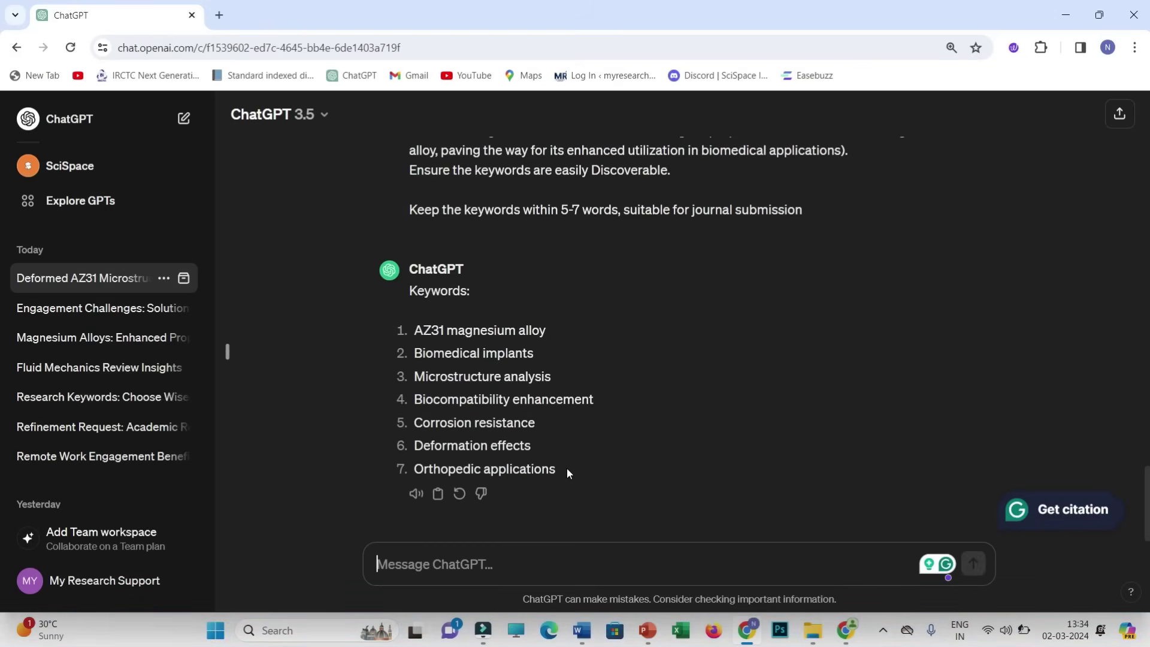
left_click_drag(567, 468, 403, 329)
key("ctrl+c")
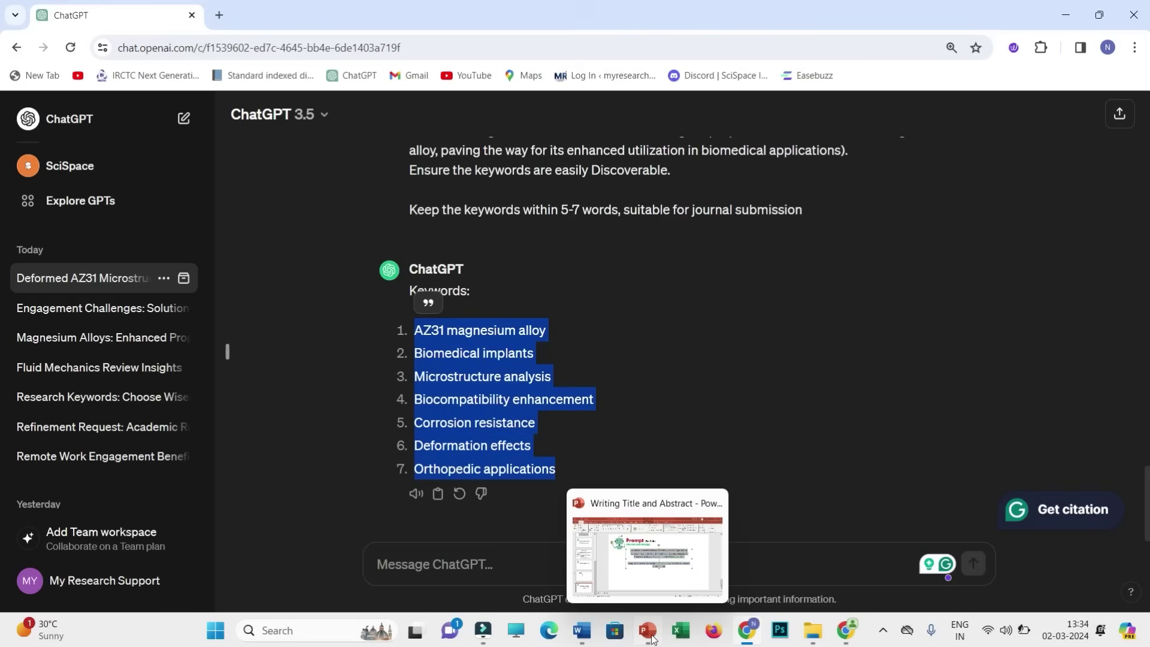
Paste the seven suggested keywords after 'Keywords:' in Word.
left_click(580, 630)
left_click(369, 479)
key("ctrl+v")
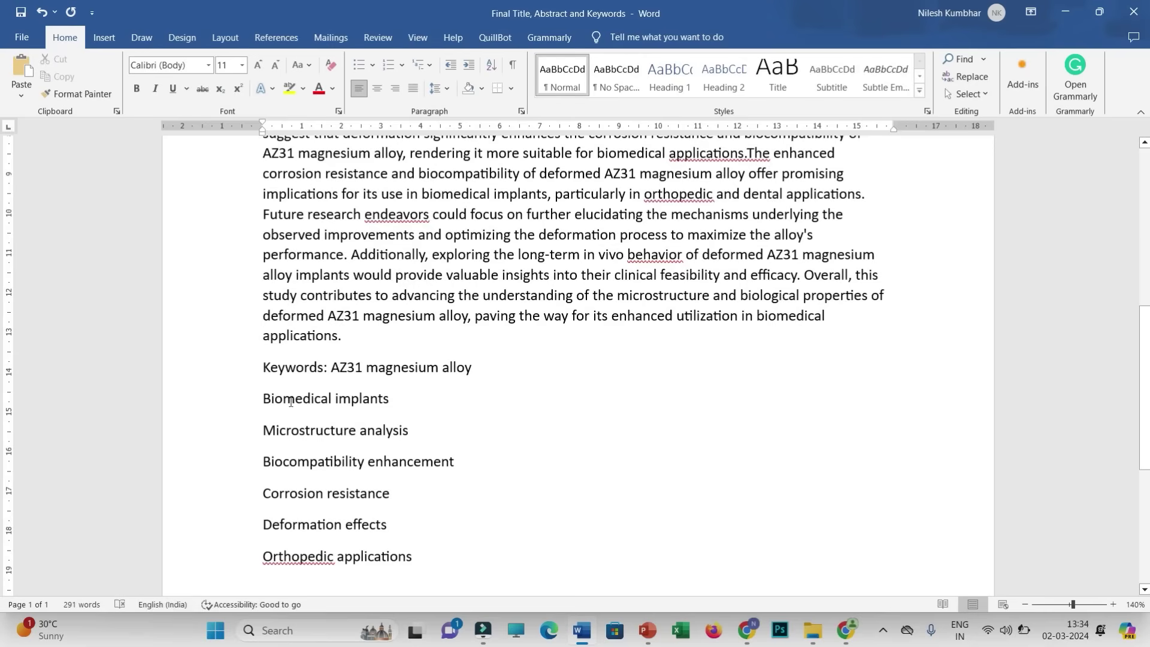
Join the keywords onto the Keywords line, separated by commas.
left_click(267, 397)
key("BackSpace")
type(", Biomedical implants")
left_click(264, 399)
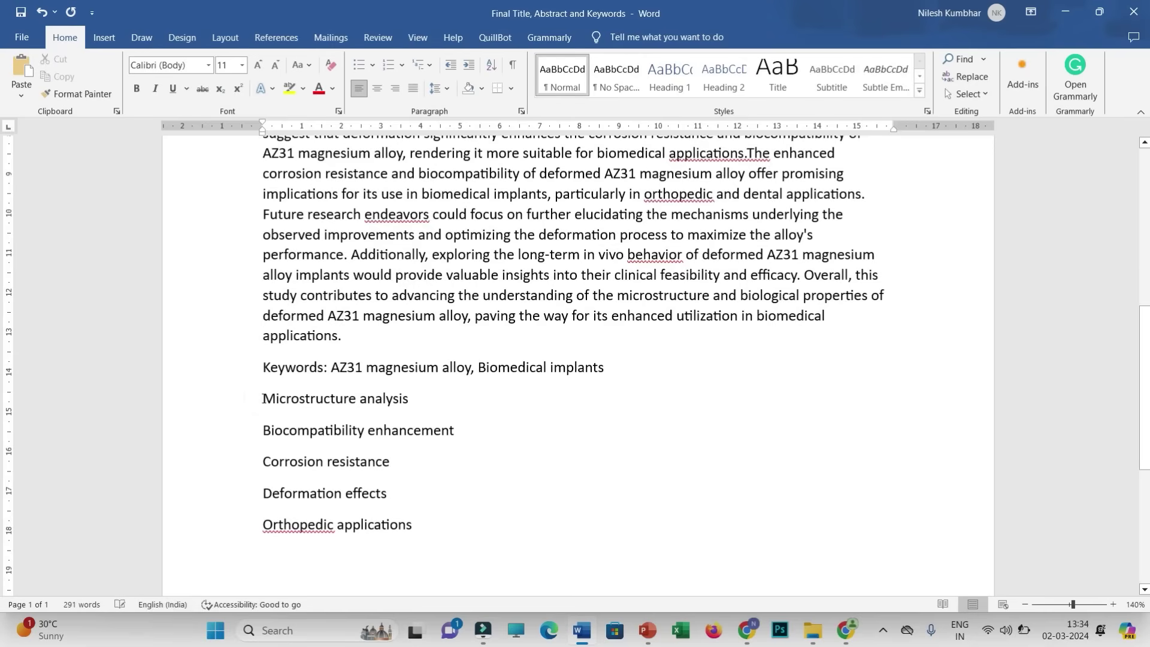
key("BackSpace")
type(",")
left_click(265, 398)
key("BackSpace")
type(",")
left_click(264, 416)
key("BackSpace")
type(",")
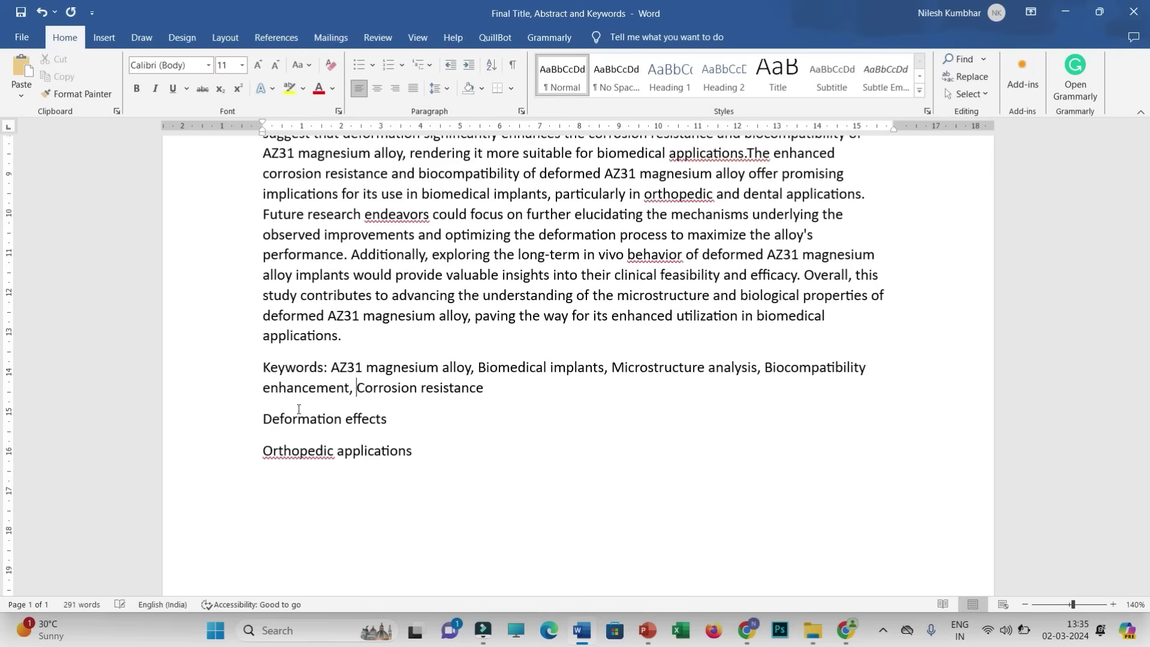
left_click(264, 416)
key("BackSpace")
type(",")
left_click(264, 415)
key("BackSpace")
type(",")
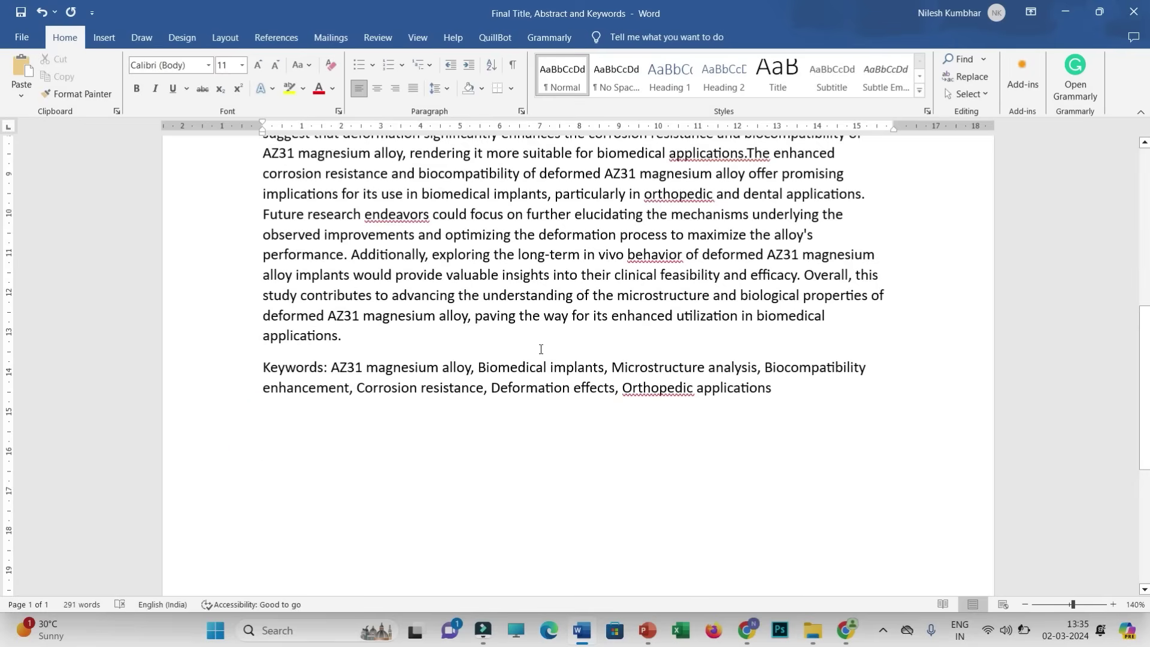
Make the 'Keywords:' label bold and review the finished document.
left_click_drag(333, 366, 262, 367)
left_click(269, 334)
left_click(424, 488)
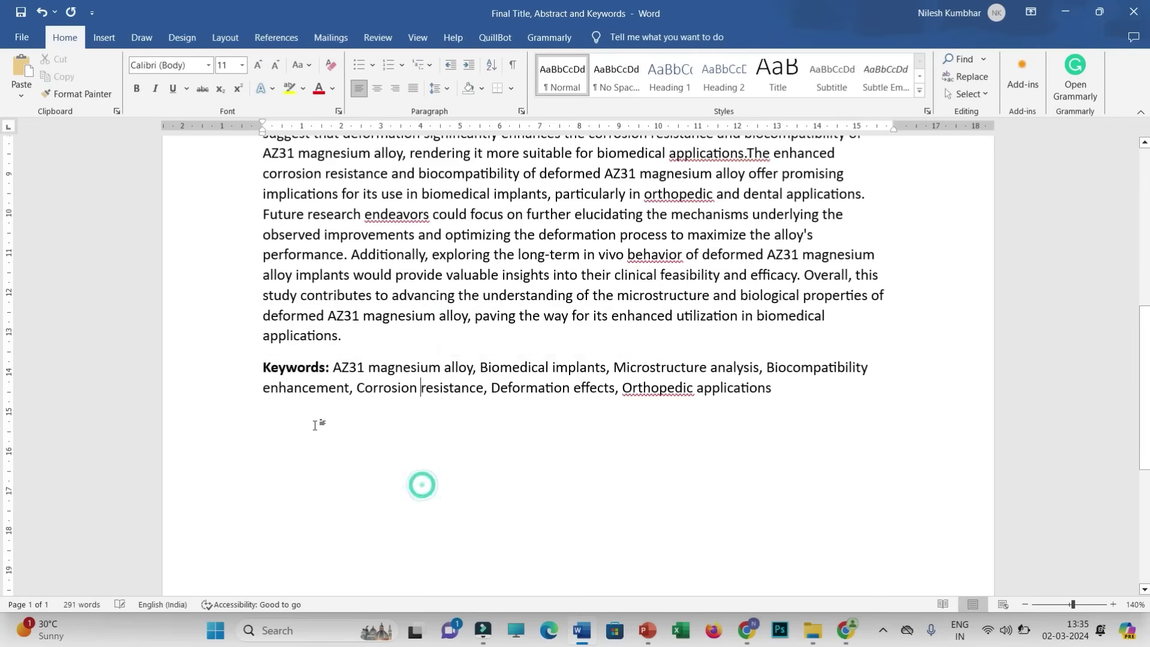
scroll(333, 418, "down", 1)
scroll(551, 497, "up", 3, "ctrl")
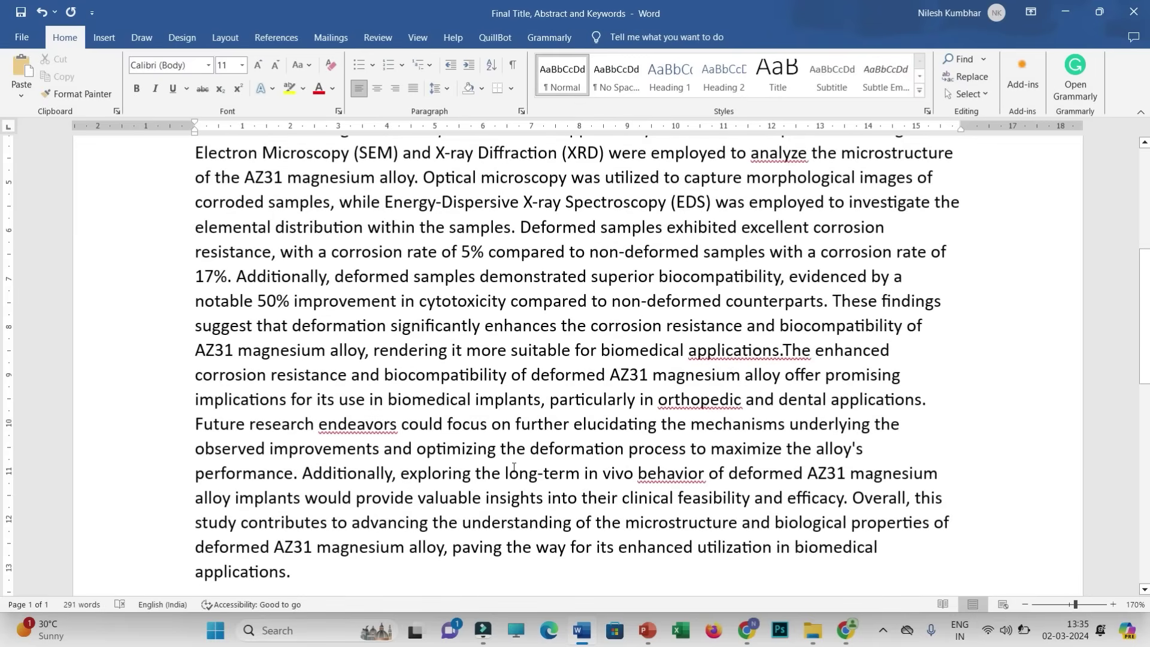
scroll(509, 466, "up", 3)
scroll(425, 407, "up", 2)
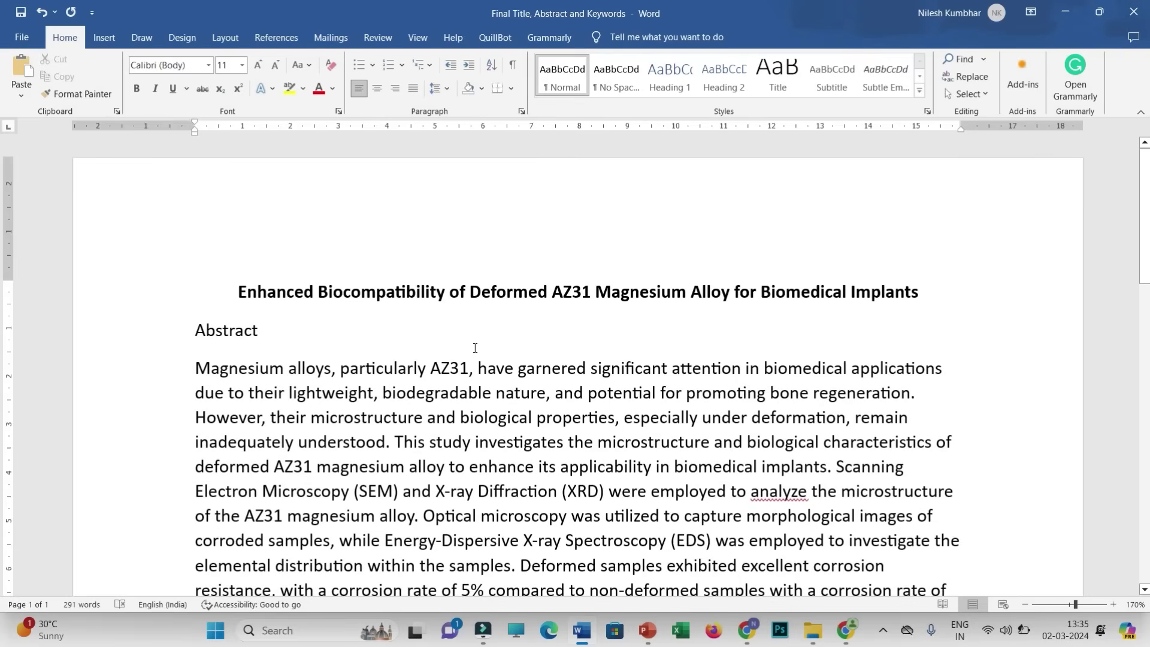
scroll(470, 353, "down", 3)
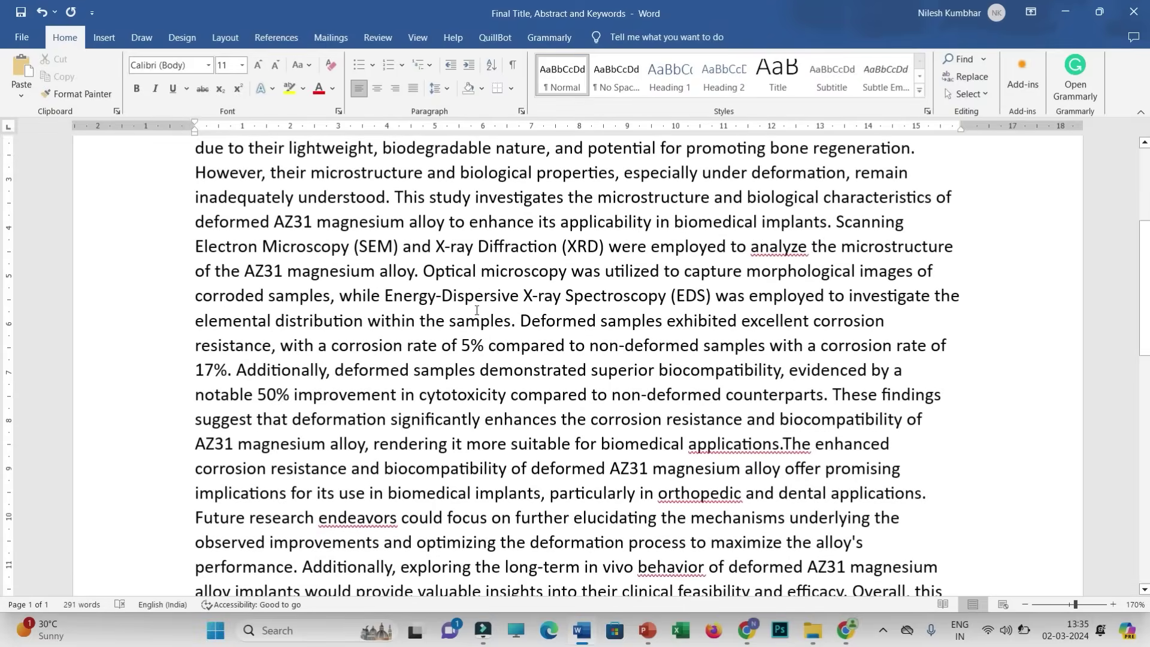
scroll(478, 297, "down", 3)
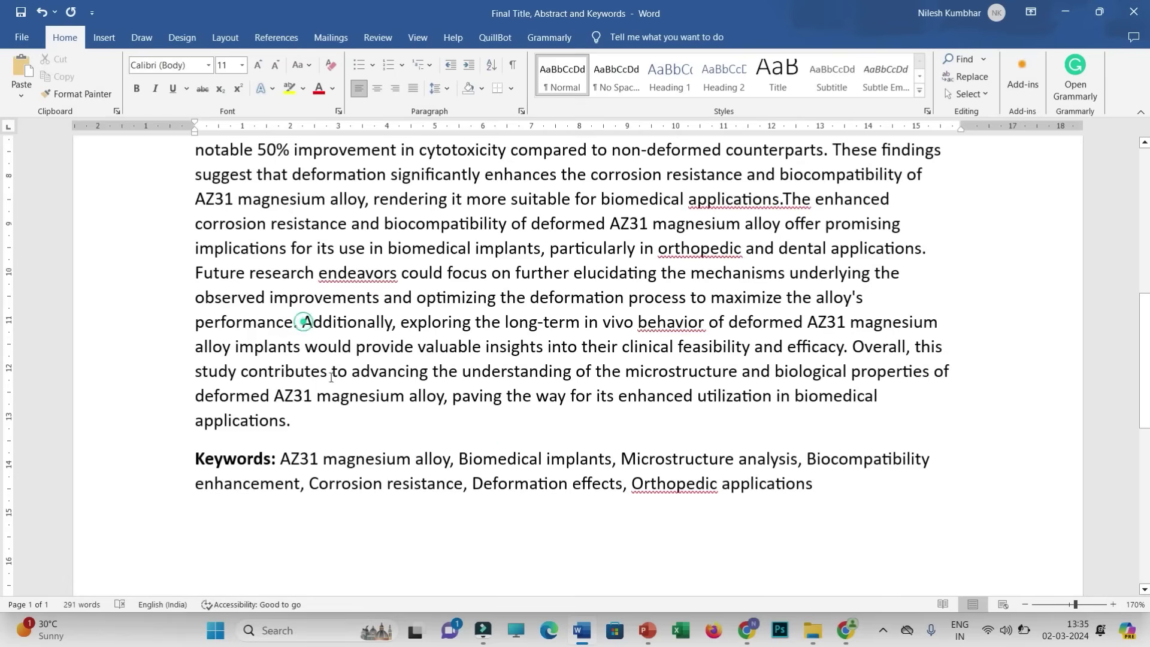
left_click_drag(303, 323, 302, 424)
Start a Quick Submit searching internet, student papers and periodicals, with no repository storage.
left_click(313, 424)
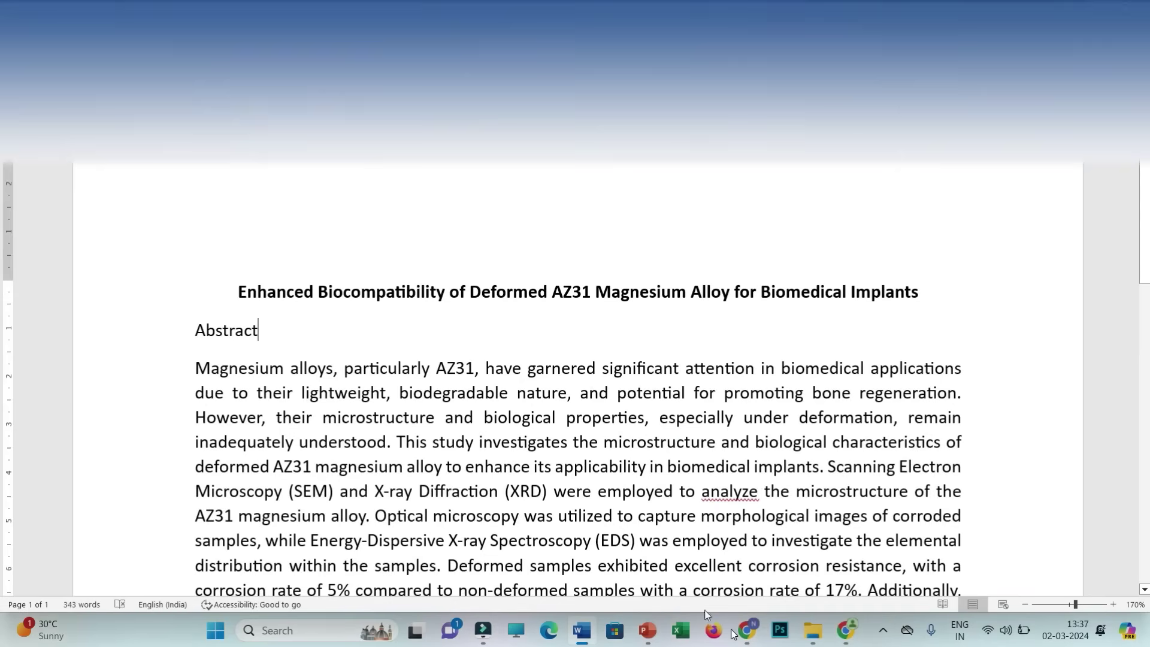
left_click(747, 630)
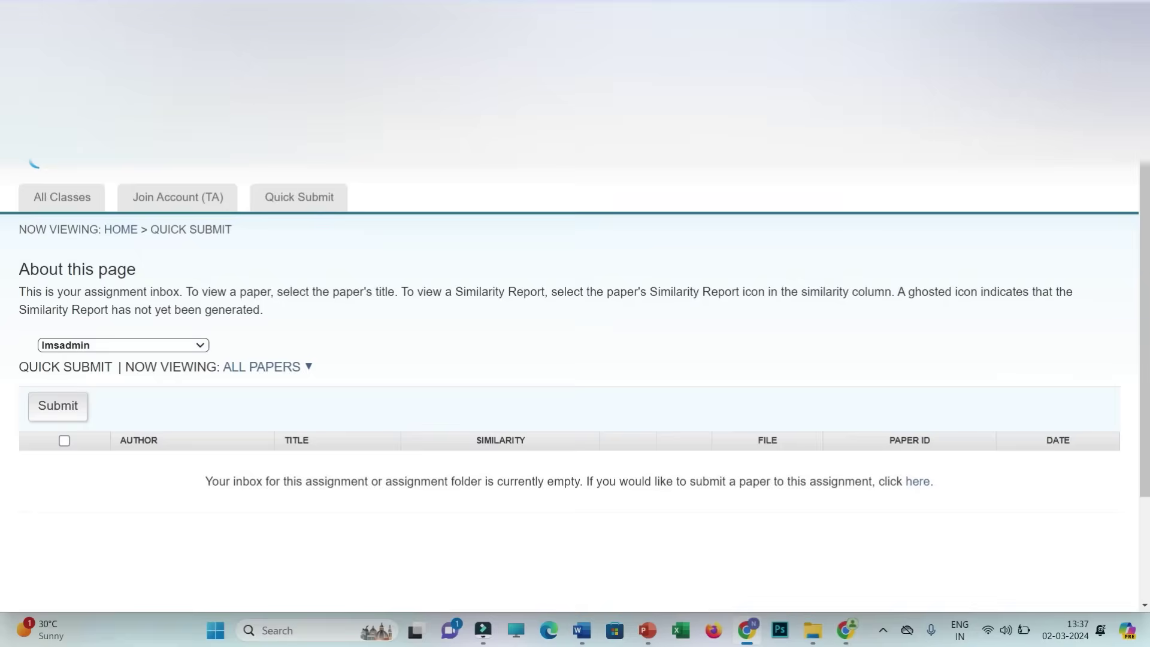
left_click(59, 412)
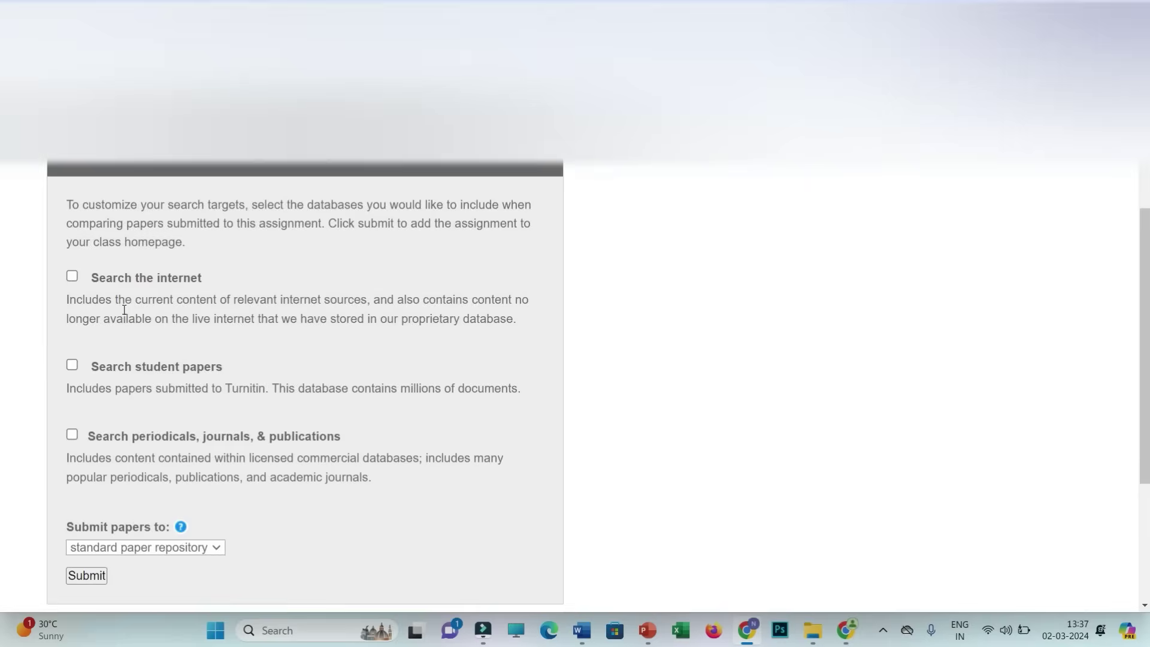
scroll(120, 303, "down", 2)
left_click(72, 175)
left_click(72, 264)
left_click(72, 334)
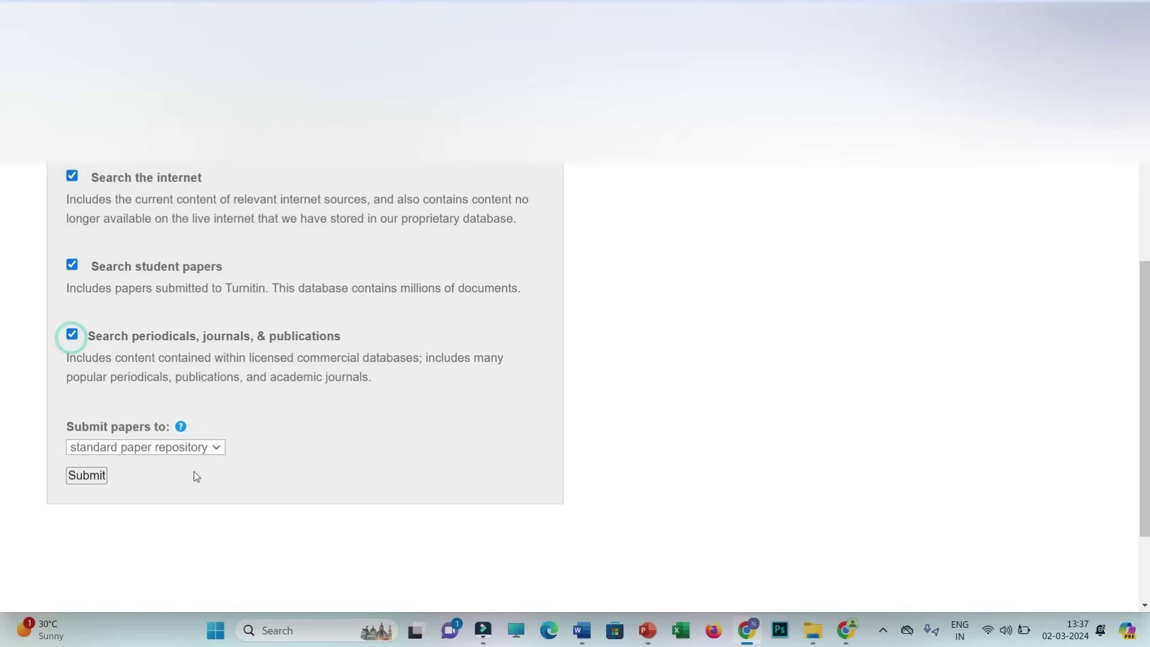
left_click(145, 447)
left_click(143, 478)
left_click(87, 475)
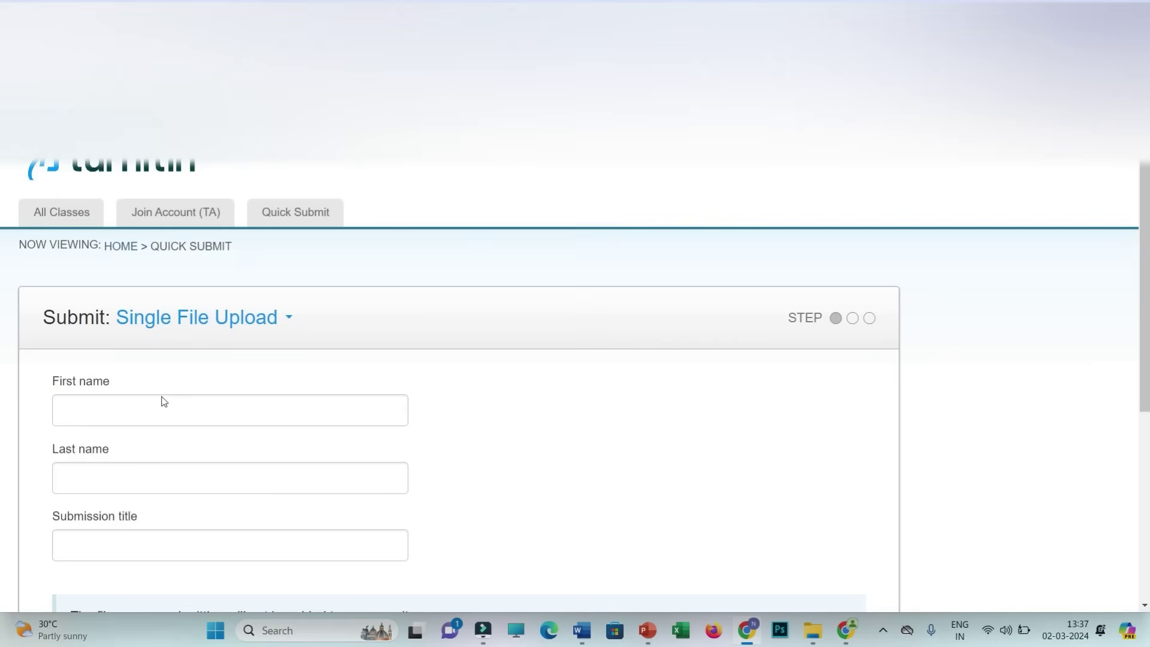
Enter the author's first and last name and the submission title 'Abstract'.
scroll(114, 411, "down", 2)
left_click(102, 311)
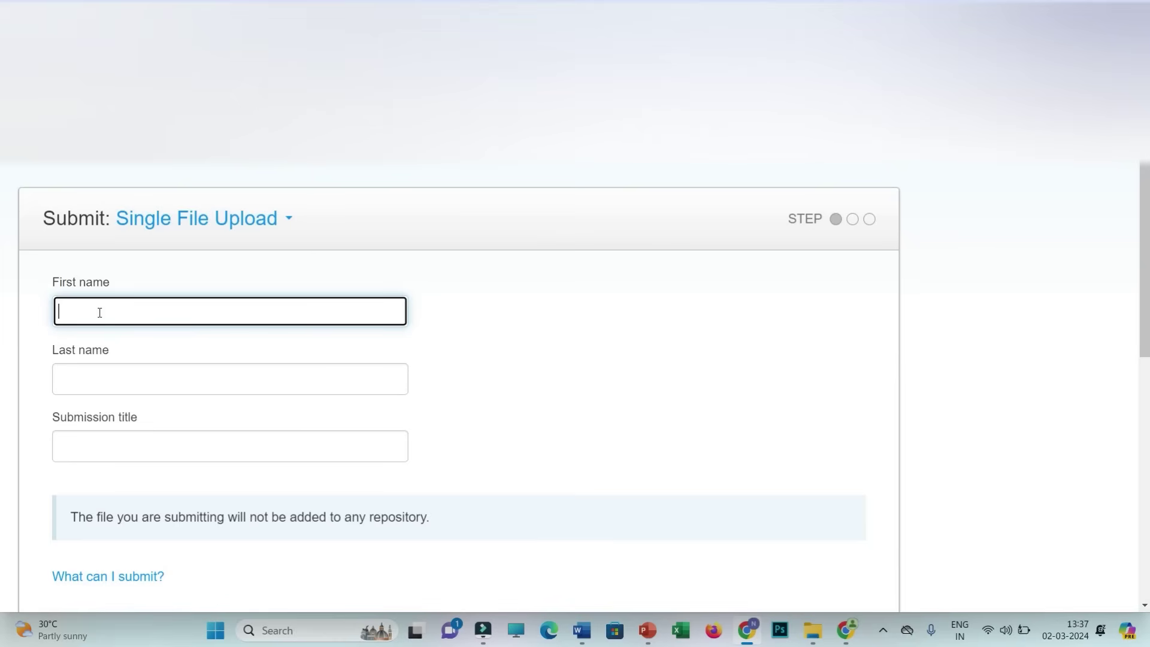
type("First")
left_click(116, 379)
type("Page")
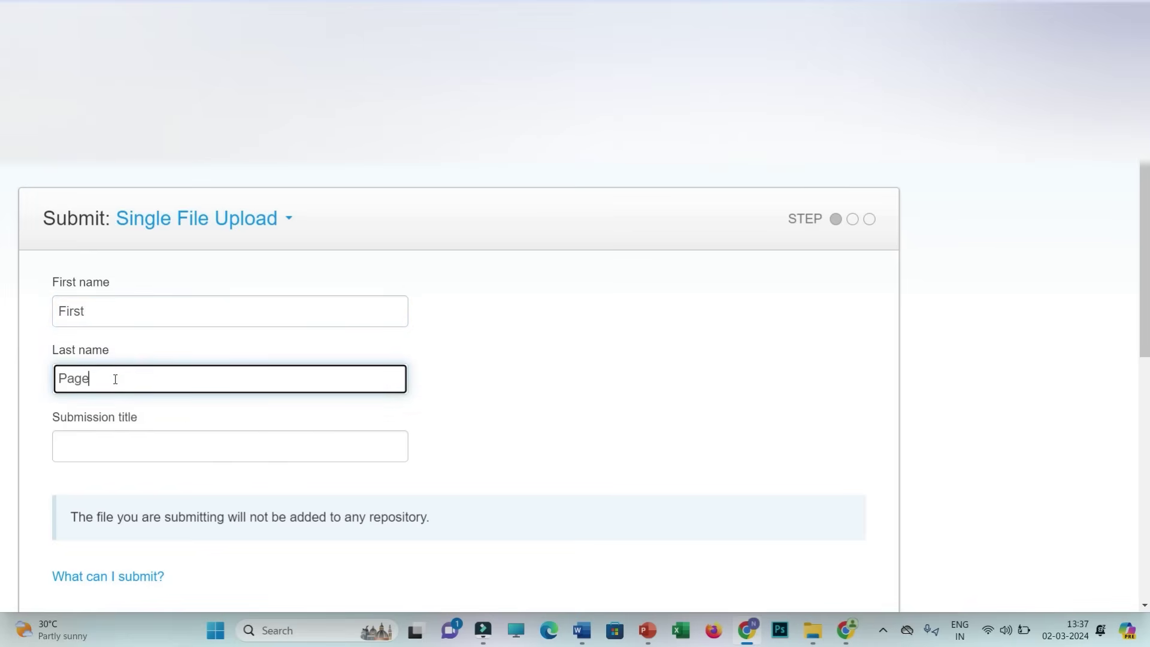
left_click(114, 436)
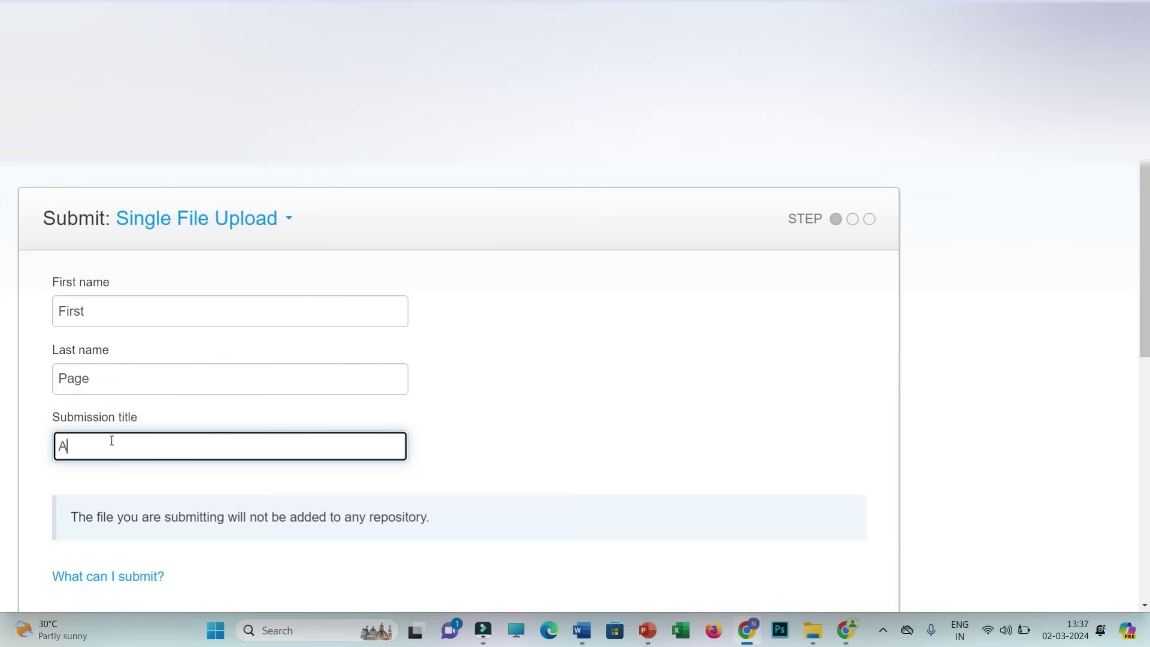
type("Abstract")
Upload 'Final Title, Abstract and Keywords.docx' from this computer and confirm the submission.
scroll(104, 401, "down", 5)
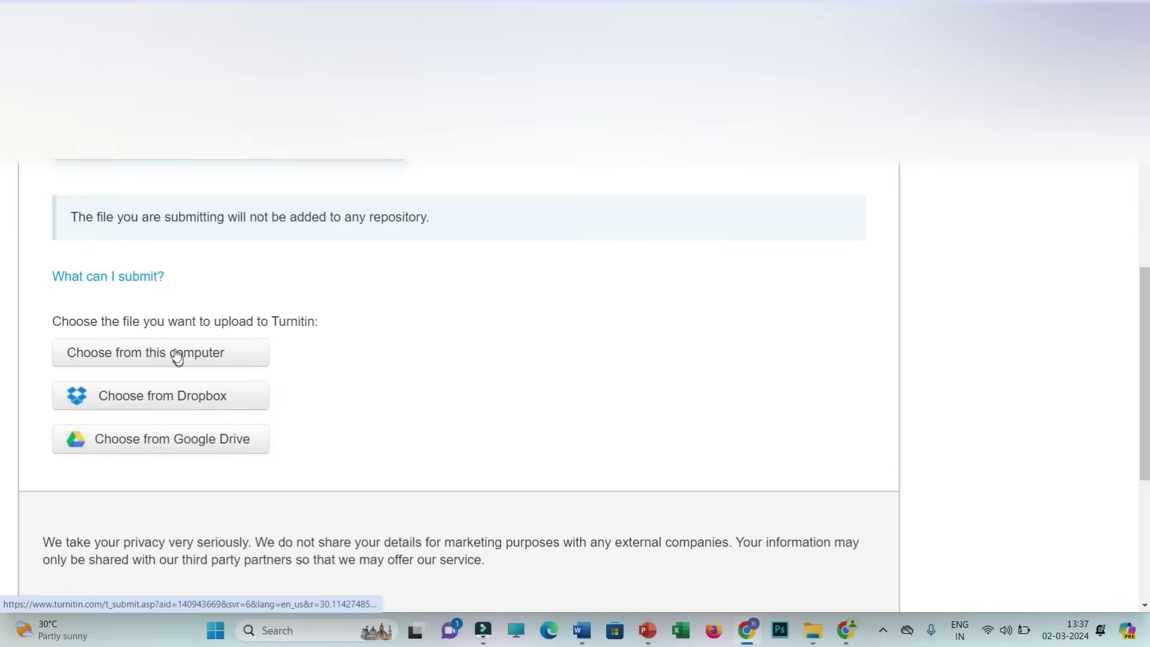
left_click(175, 354)
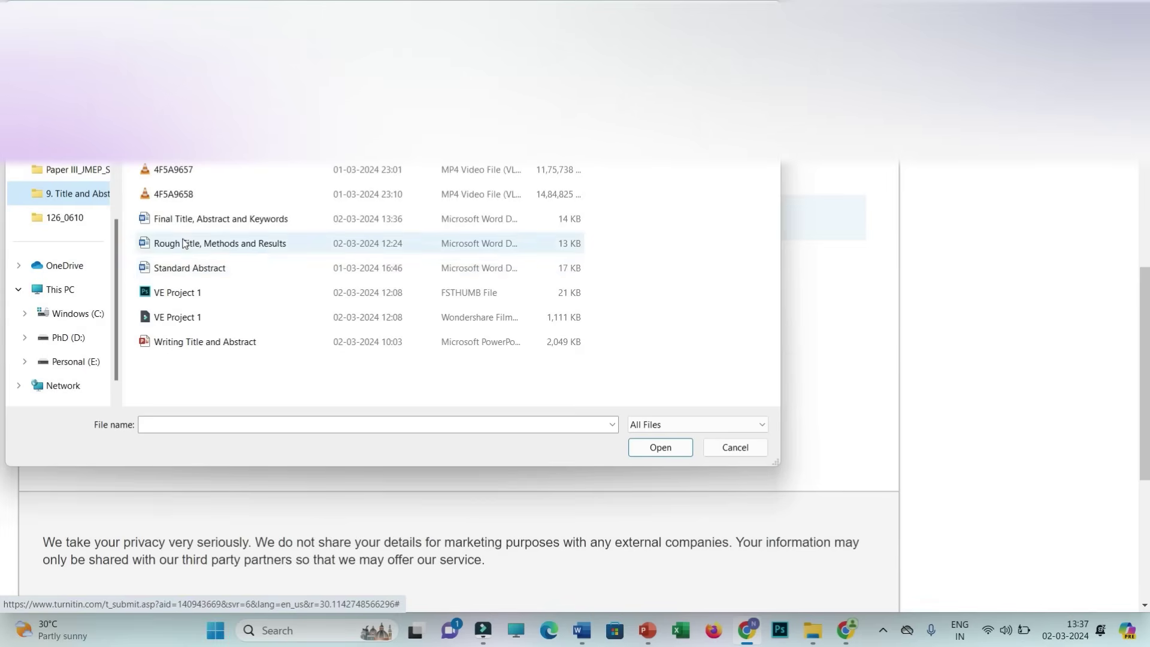
left_click(204, 223)
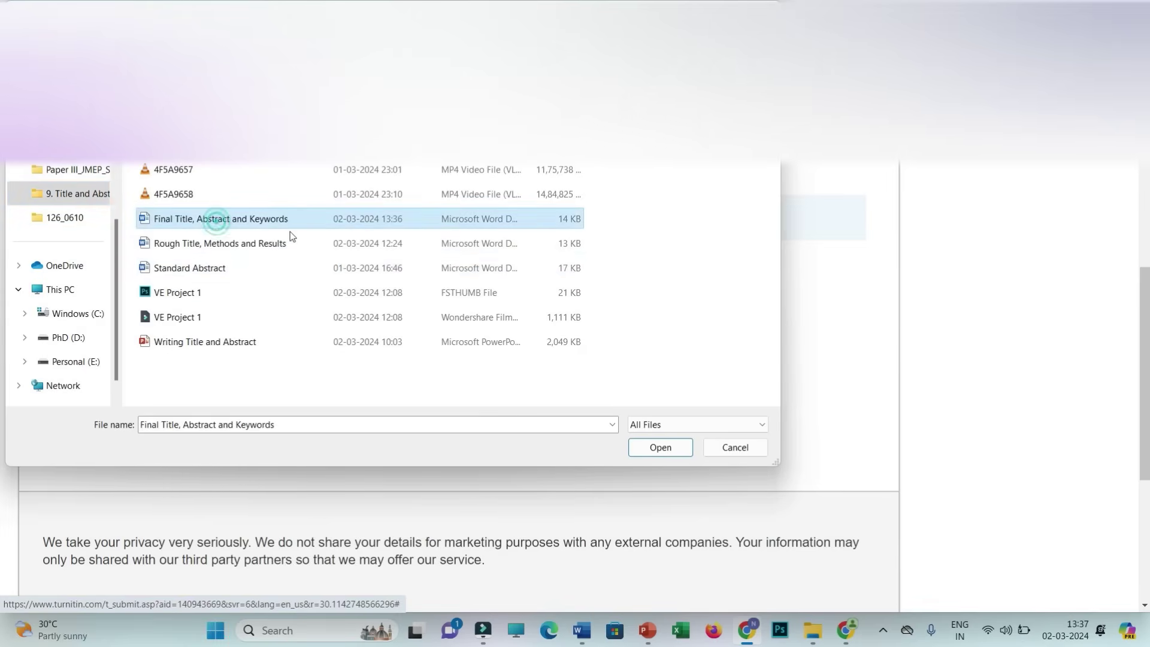
left_click(664, 446)
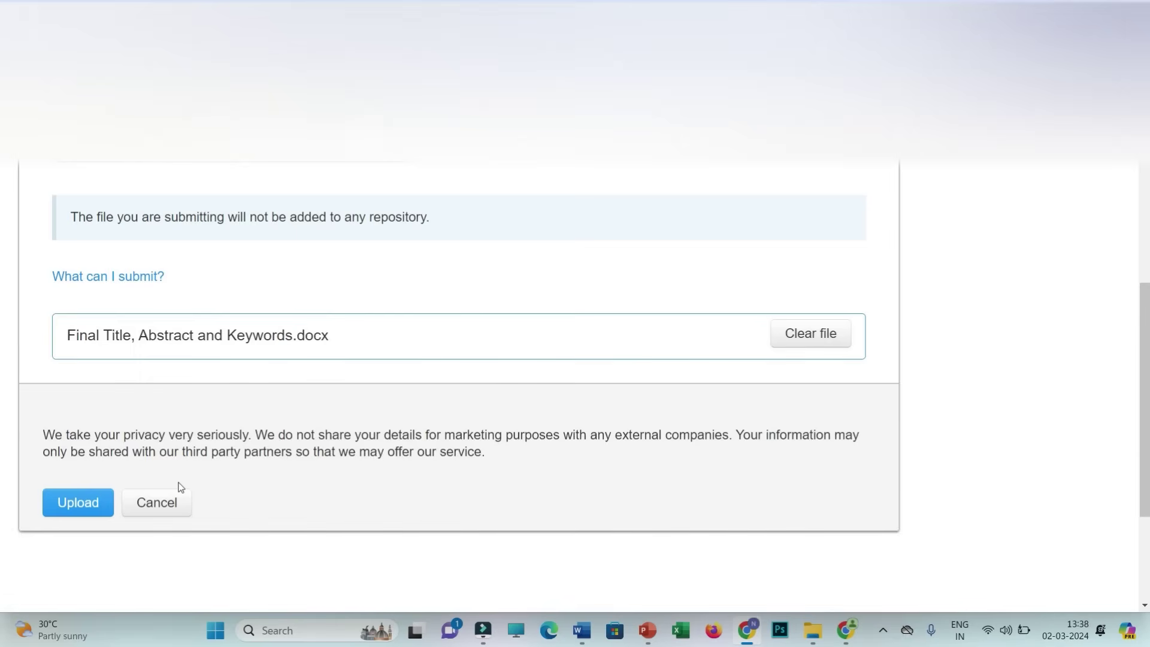
left_click(95, 504)
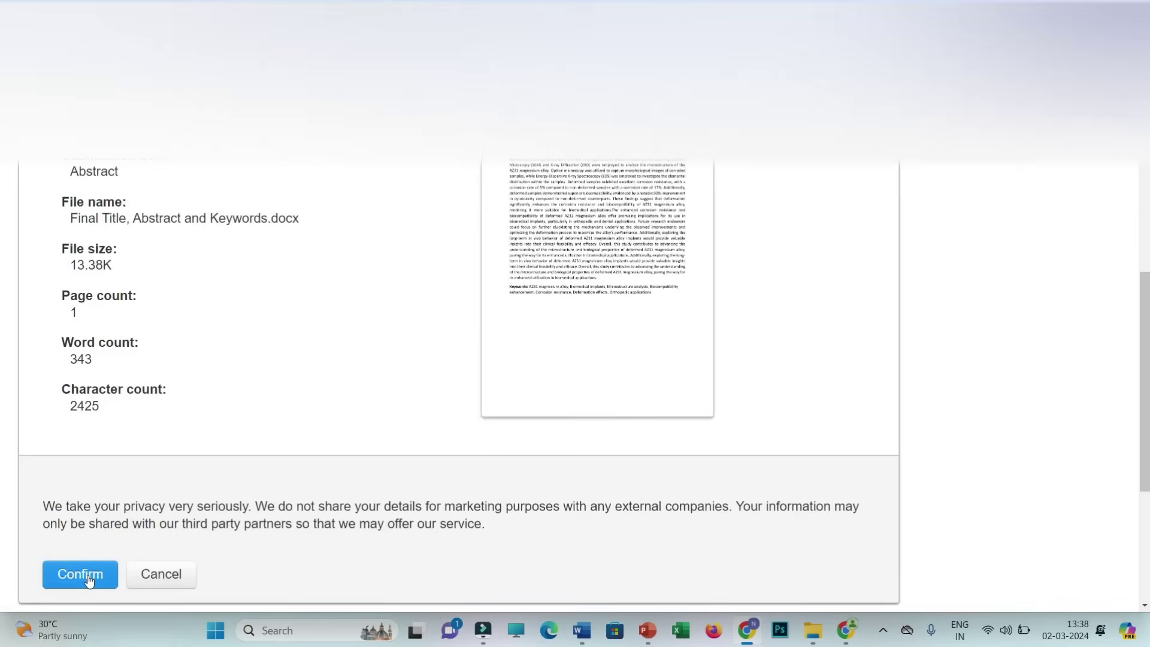
left_click(88, 576)
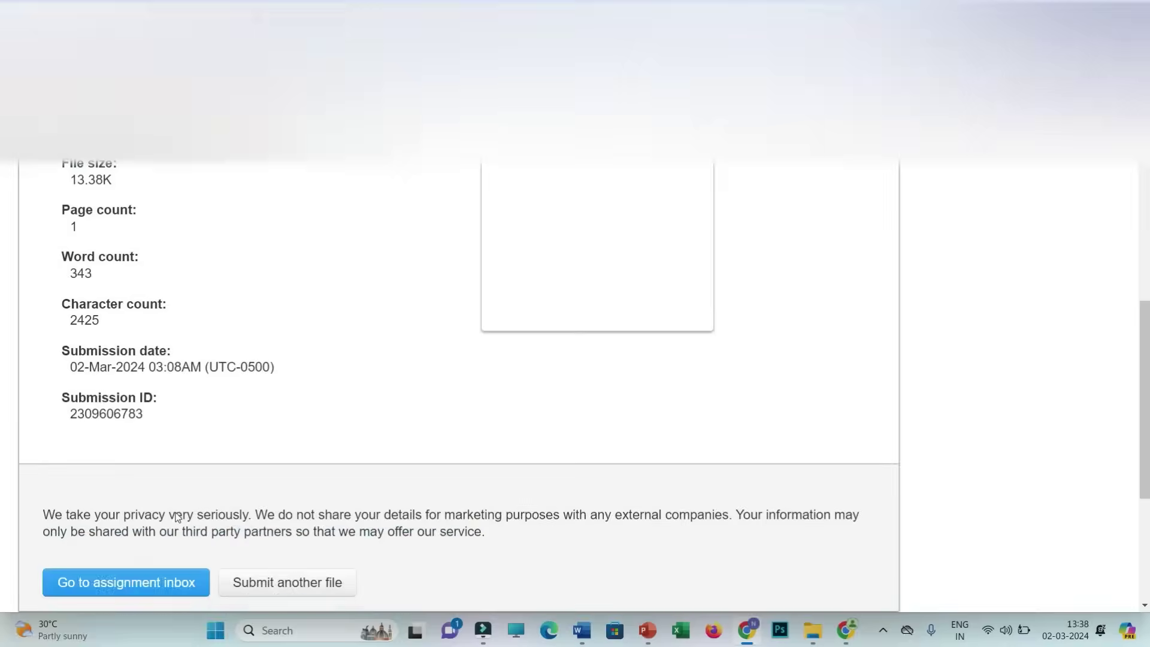
scroll(177, 516, "down", 2)
From the assignment inbox, open the Abstract paper's 20% similarity report and view its 100% AI writing score.
left_click(103, 511)
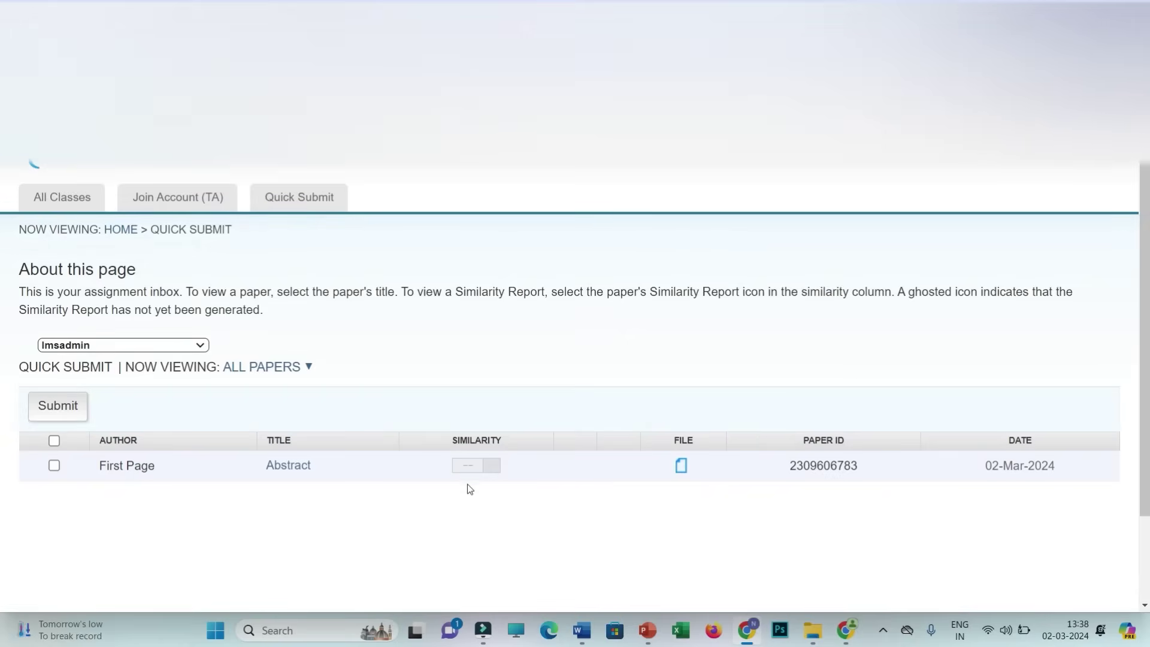
scroll(467, 484, "down", 2)
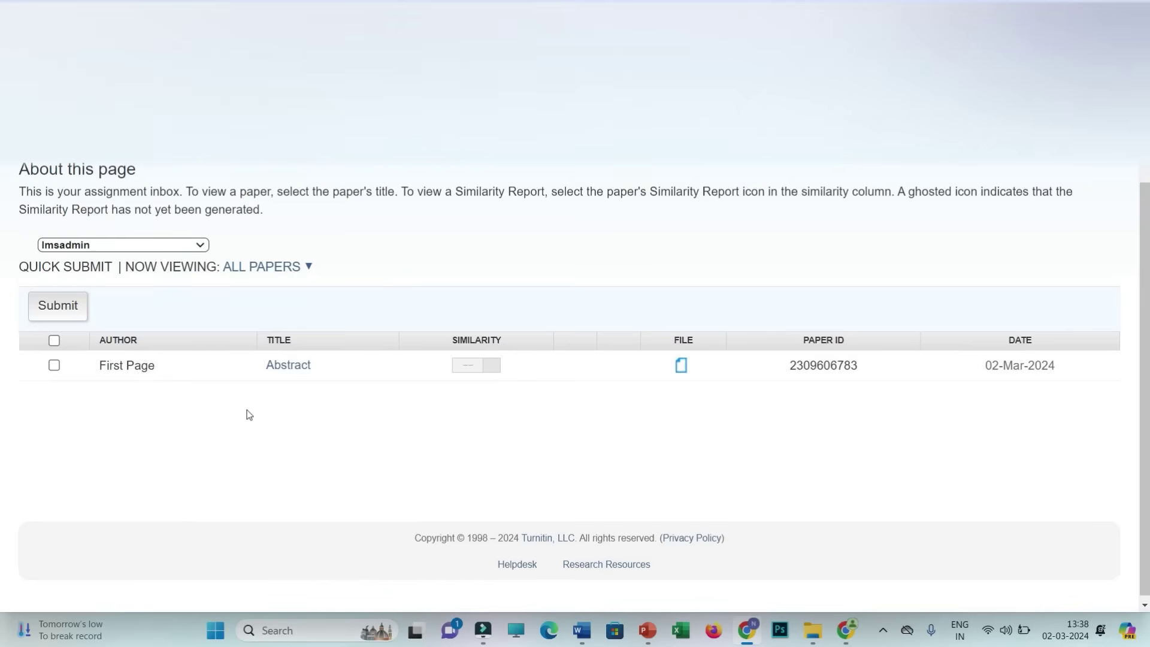
scroll(474, 419, "up", 1)
scroll(474, 419, "up", 1)
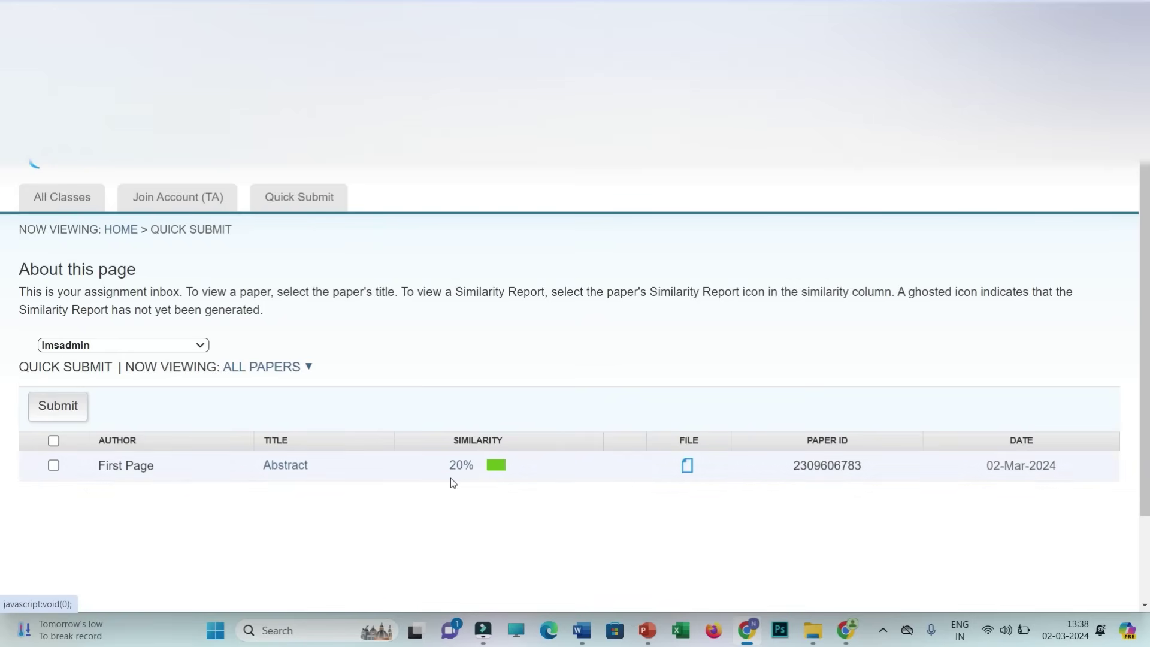
scroll(476, 487, "up", 2, "ctrl")
scroll(491, 473, "down", 2)
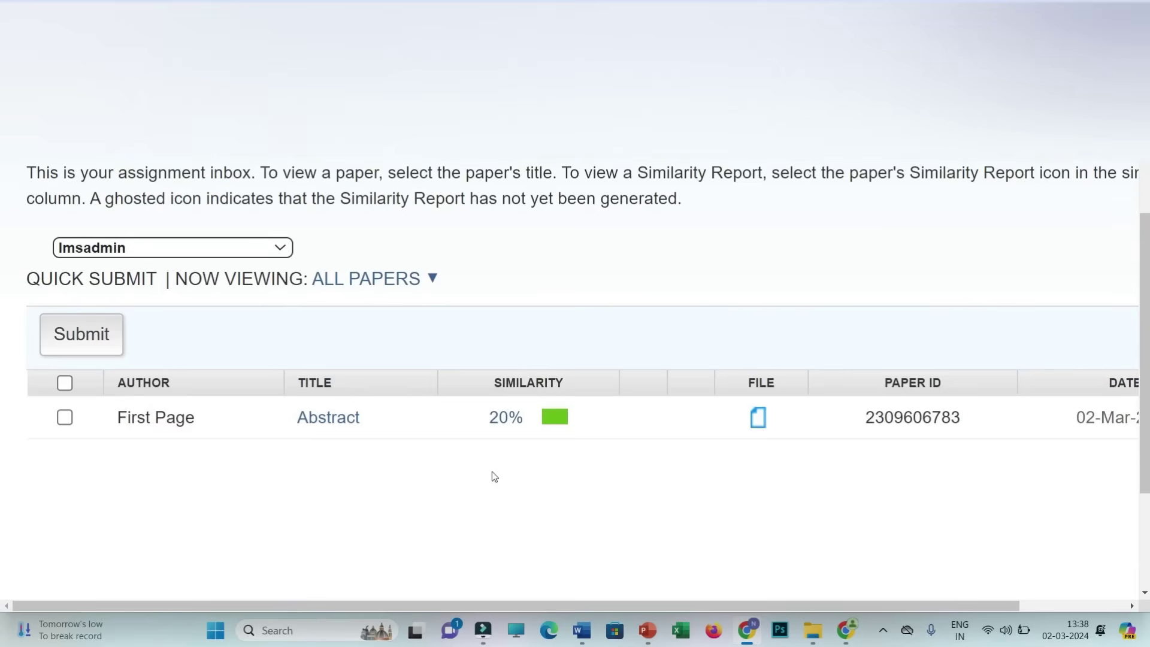
left_click(500, 418)
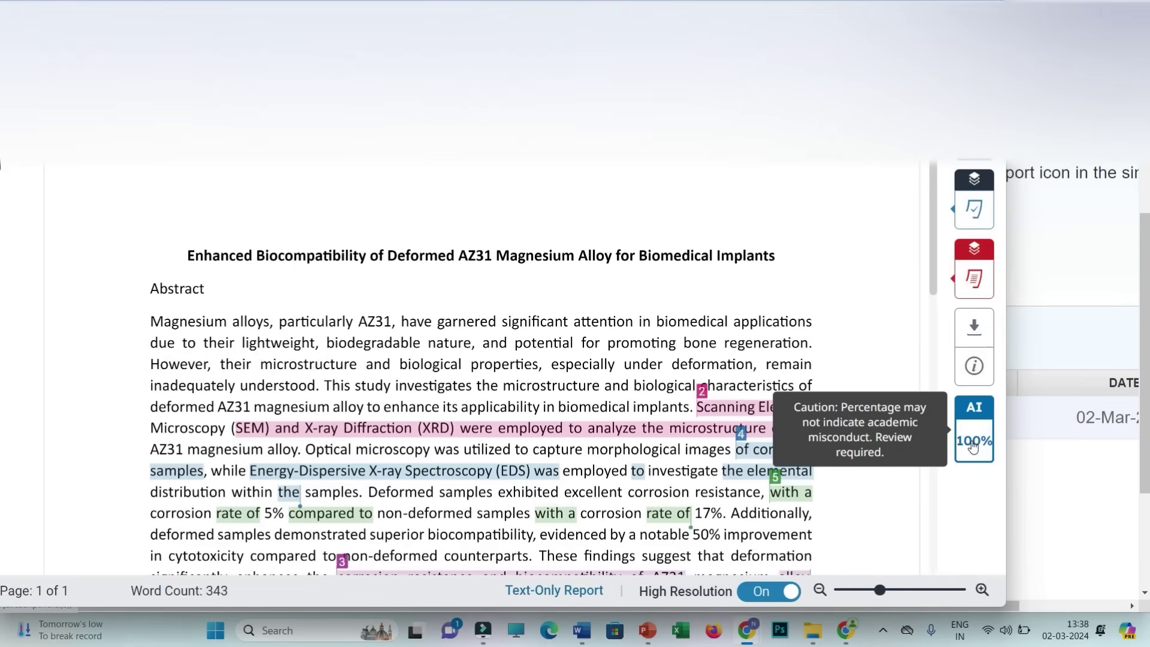
left_click(972, 447)
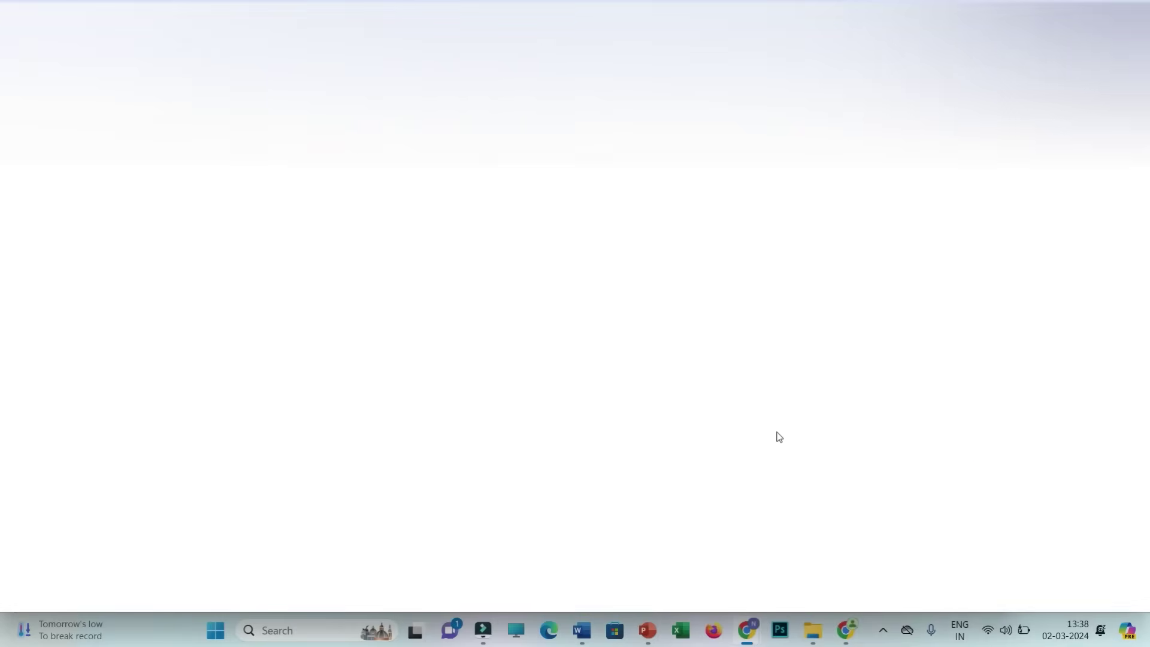